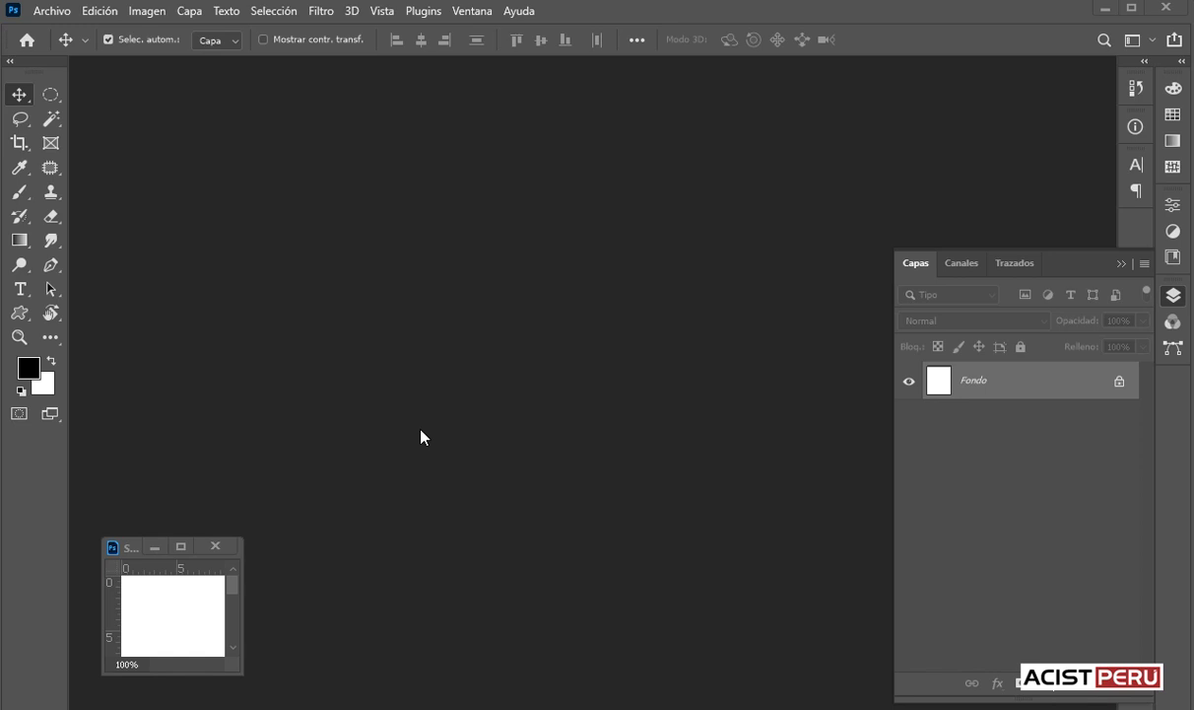
# Step: Open marketin.jpg from the PREPARAR IMAGEN IMPRENTA folder
pyautogui.click(54, 12)
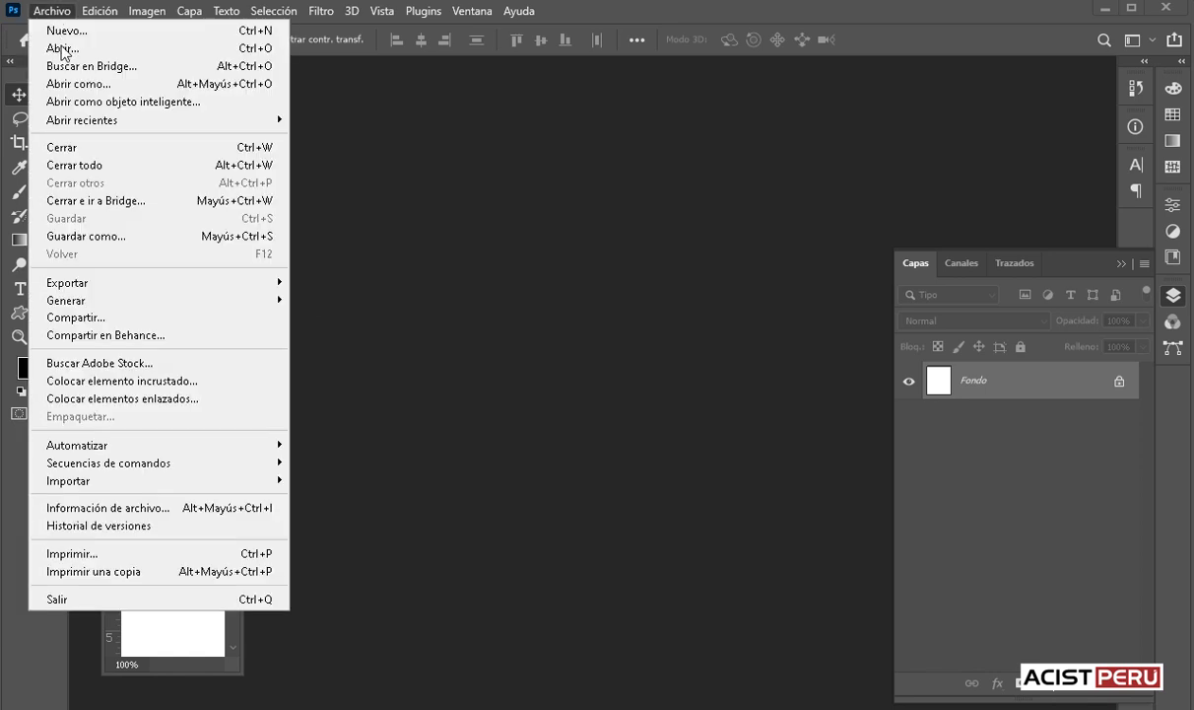
pyautogui.click(59, 47)
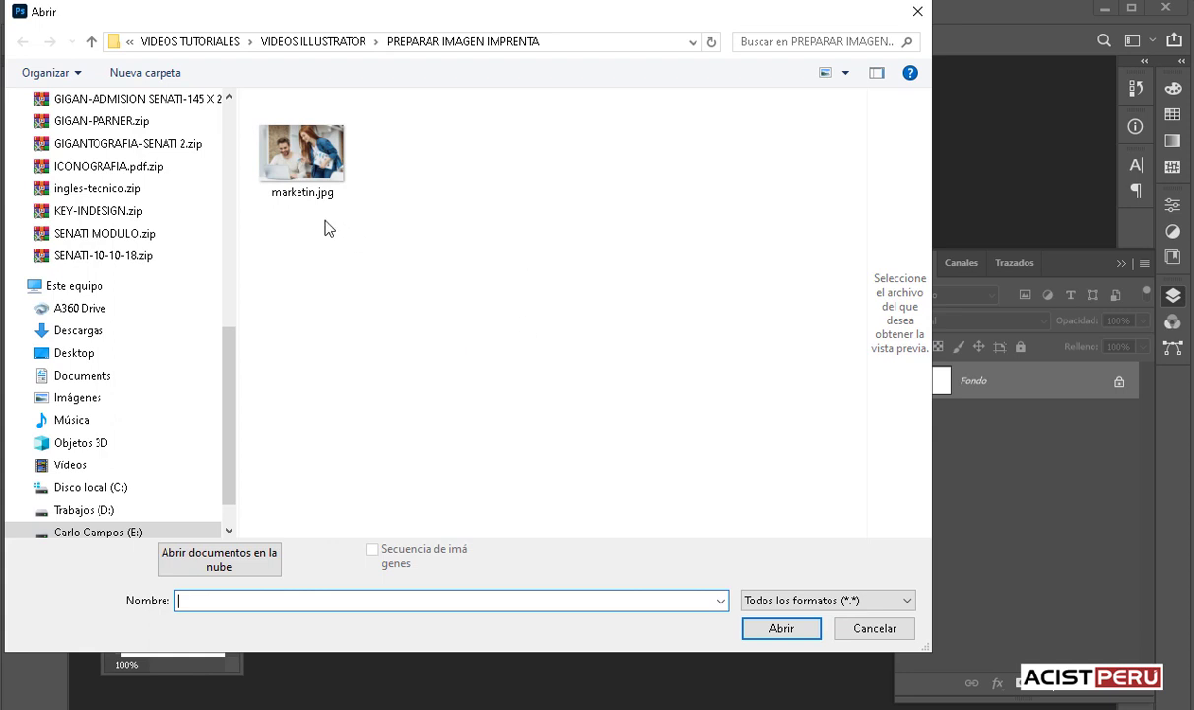
pyautogui.click(298, 162)
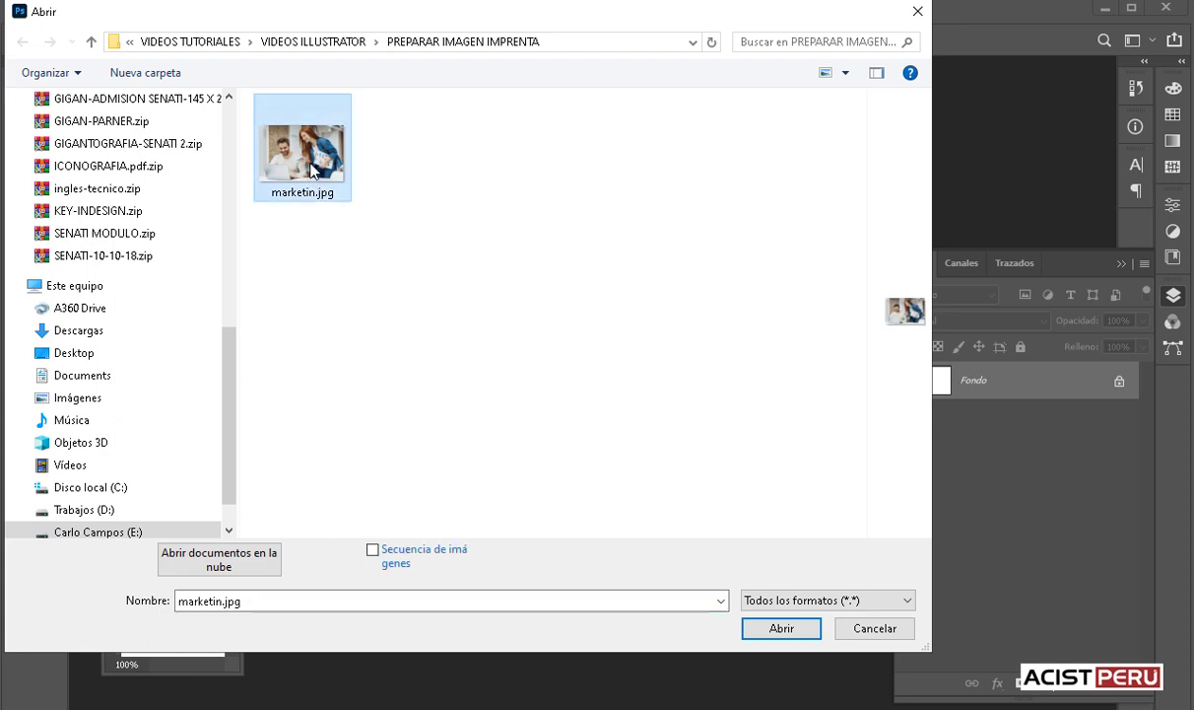
pyautogui.click(778, 631)
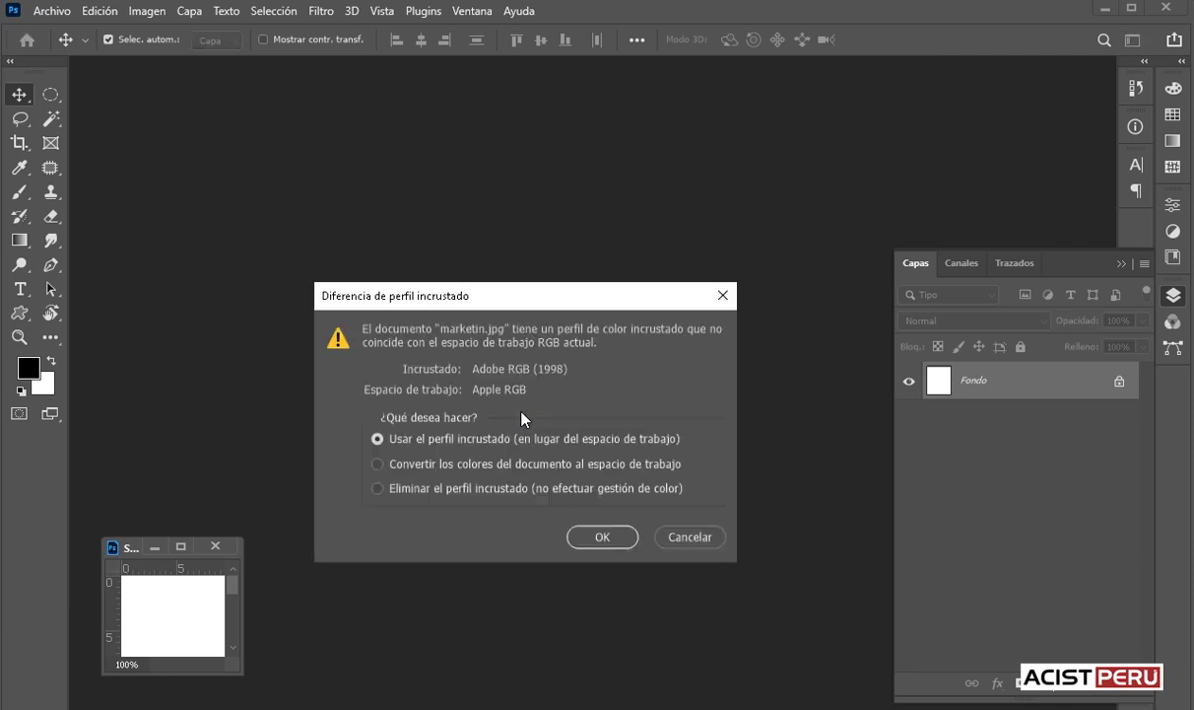
# Step: Accept the profile mismatch prompt, keeping the embedded Adobe RGB (1998) profile
pyautogui.moveTo(475, 307); pyautogui.dragTo(465, 264)
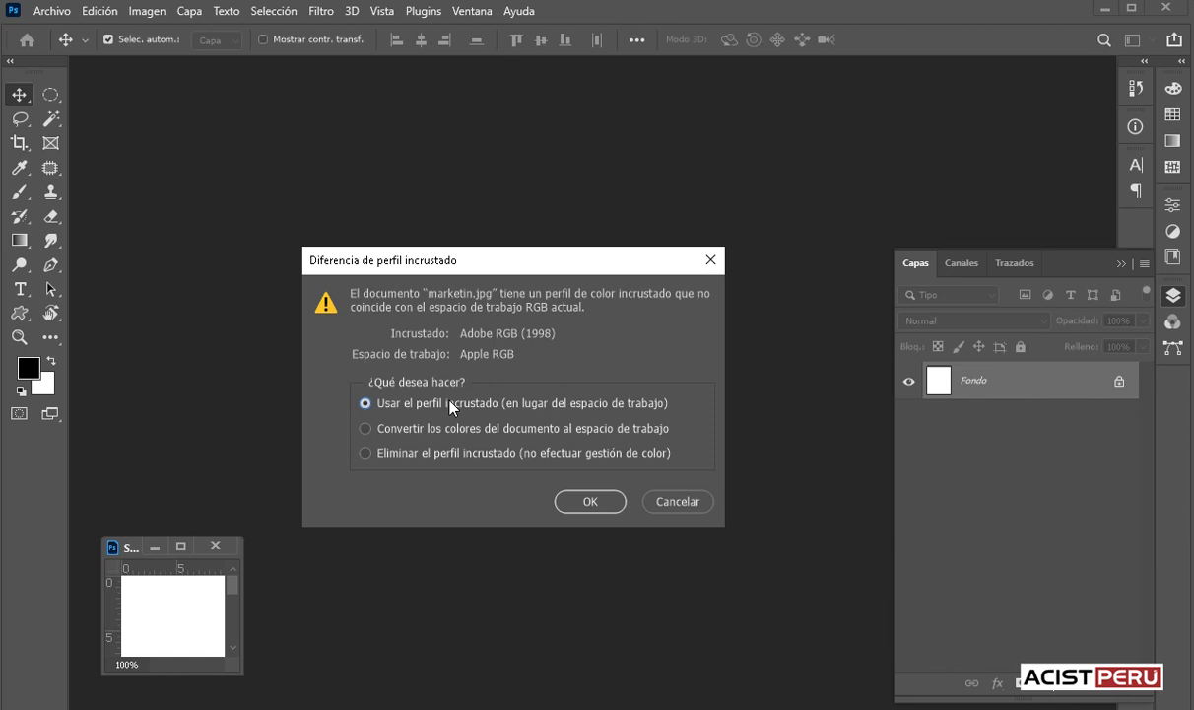
pyautogui.click(588, 502)
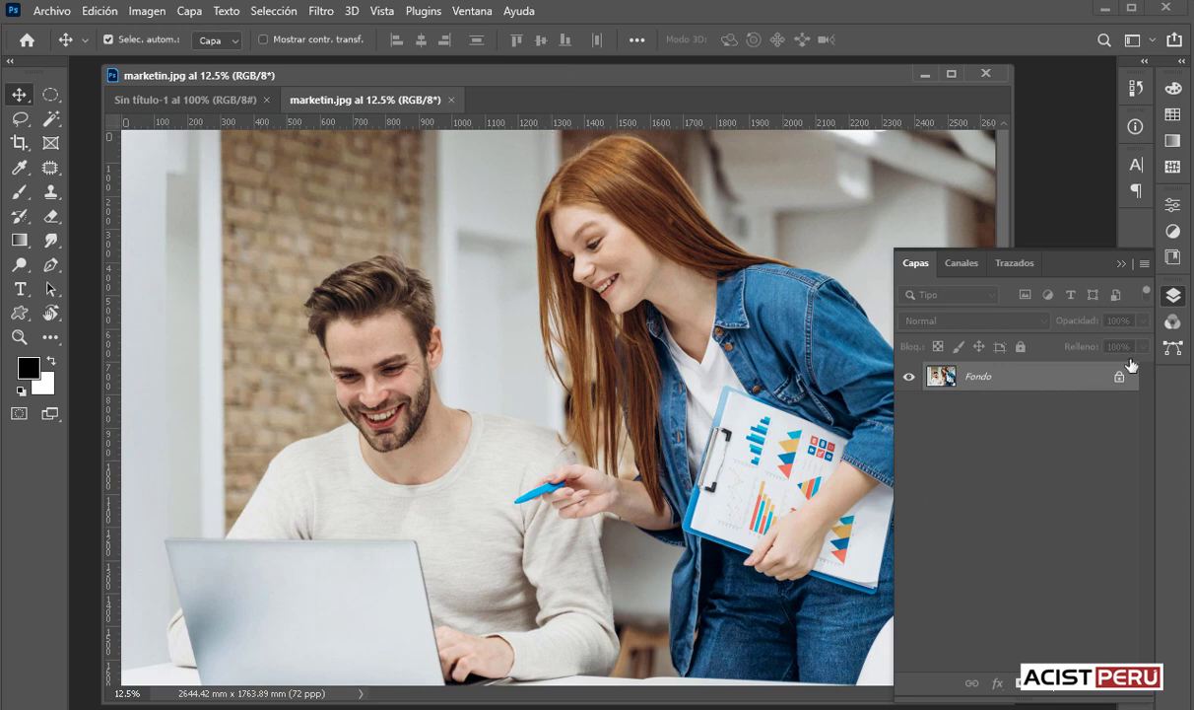
pyautogui.click(1120, 266)
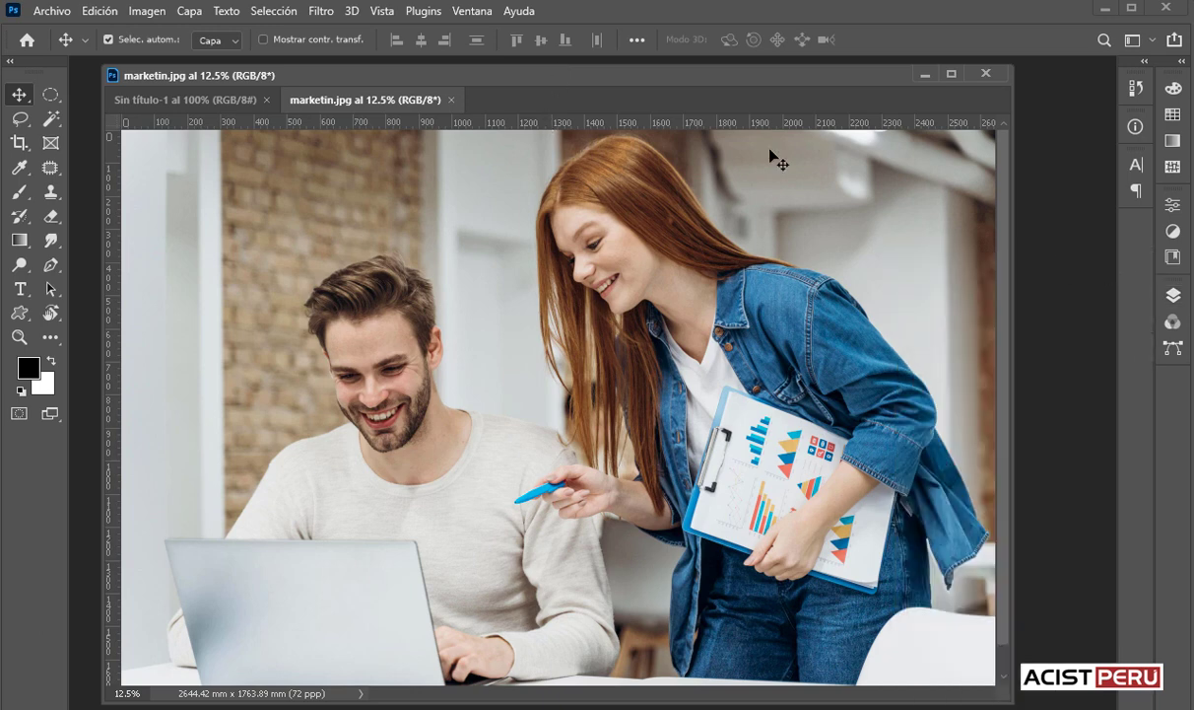
pyautogui.click(148, 11)
pyautogui.click(178, 150)
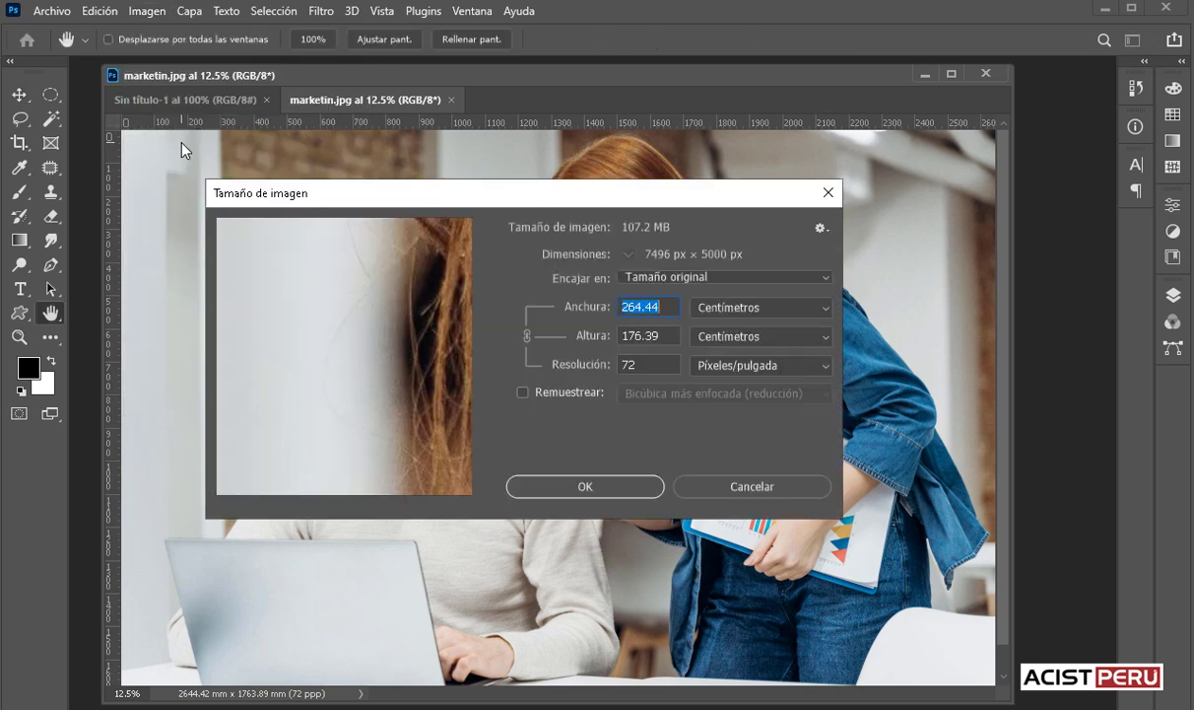
pyautogui.moveTo(379, 193); pyautogui.dragTo(317, 202)
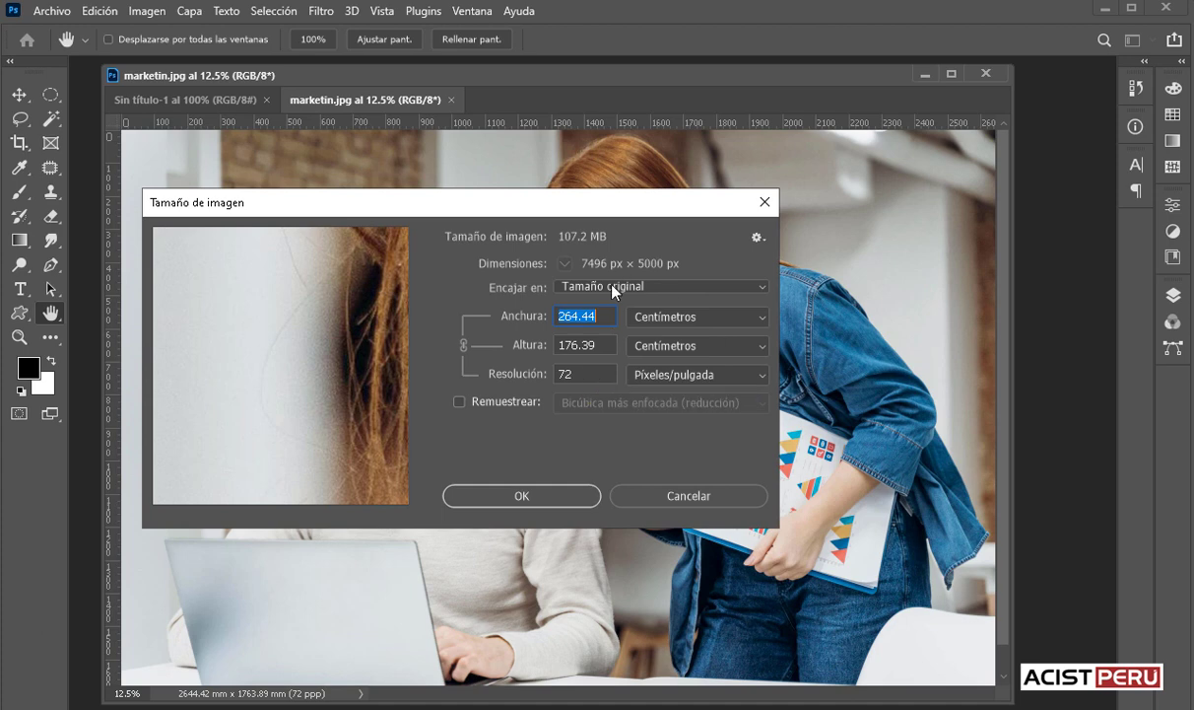
pyautogui.click(683, 497)
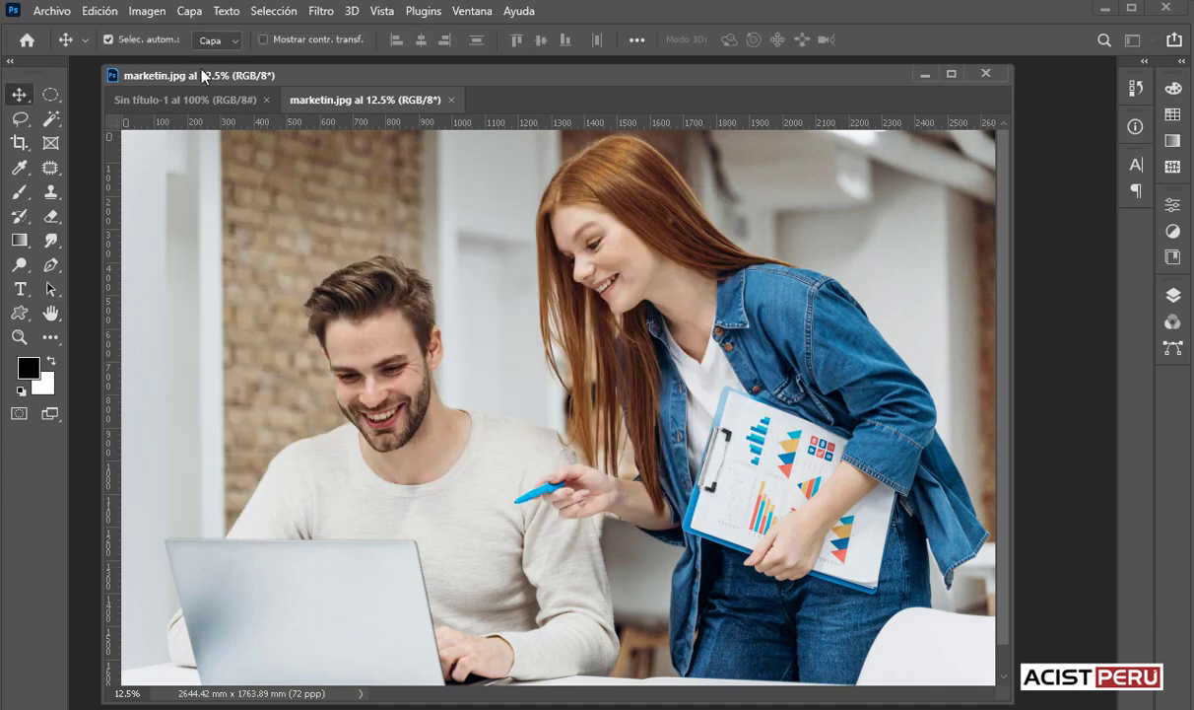
# Step: Review the Imagen > Modo colour modes, then bring up Tamaño de imagen showing 72 ppi
pyautogui.click(148, 12)
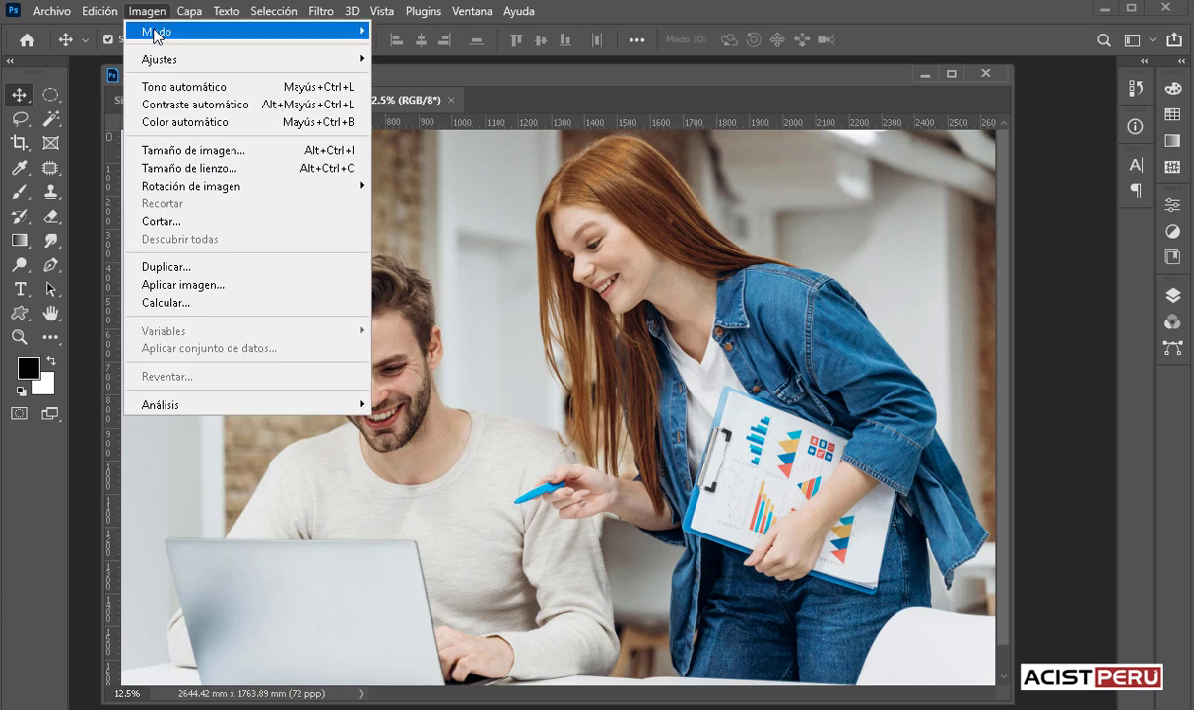
pyautogui.moveTo(246, 31)
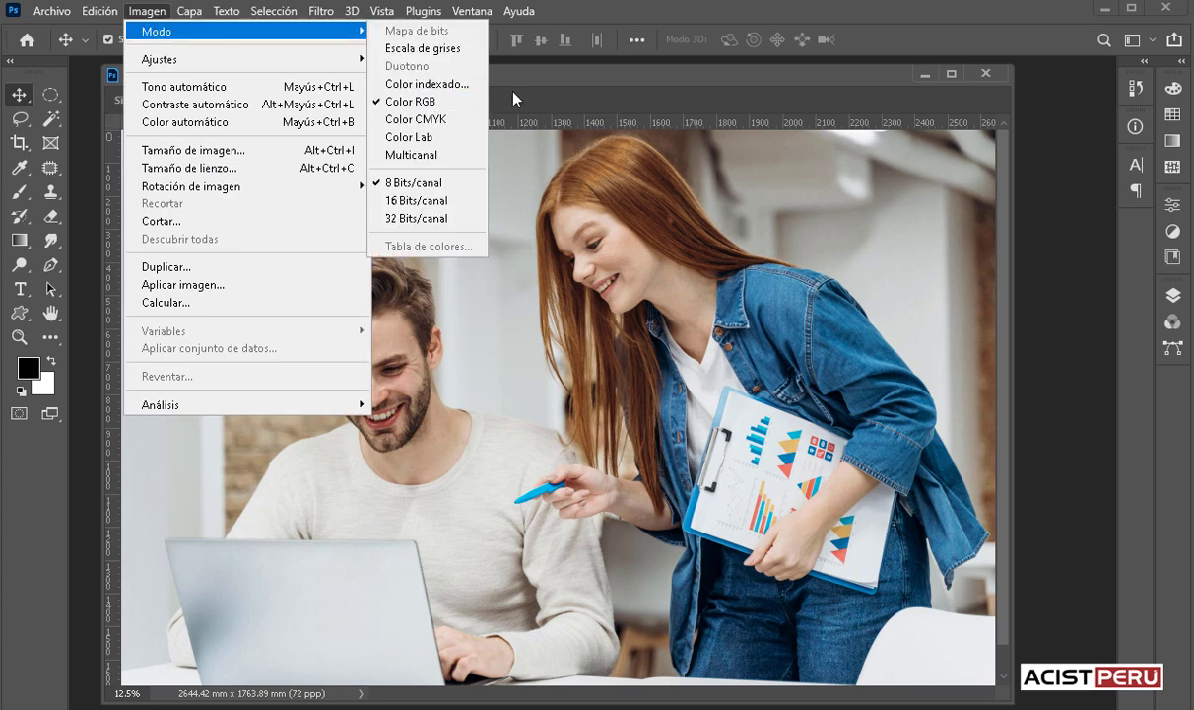
pyautogui.click(501, 68)
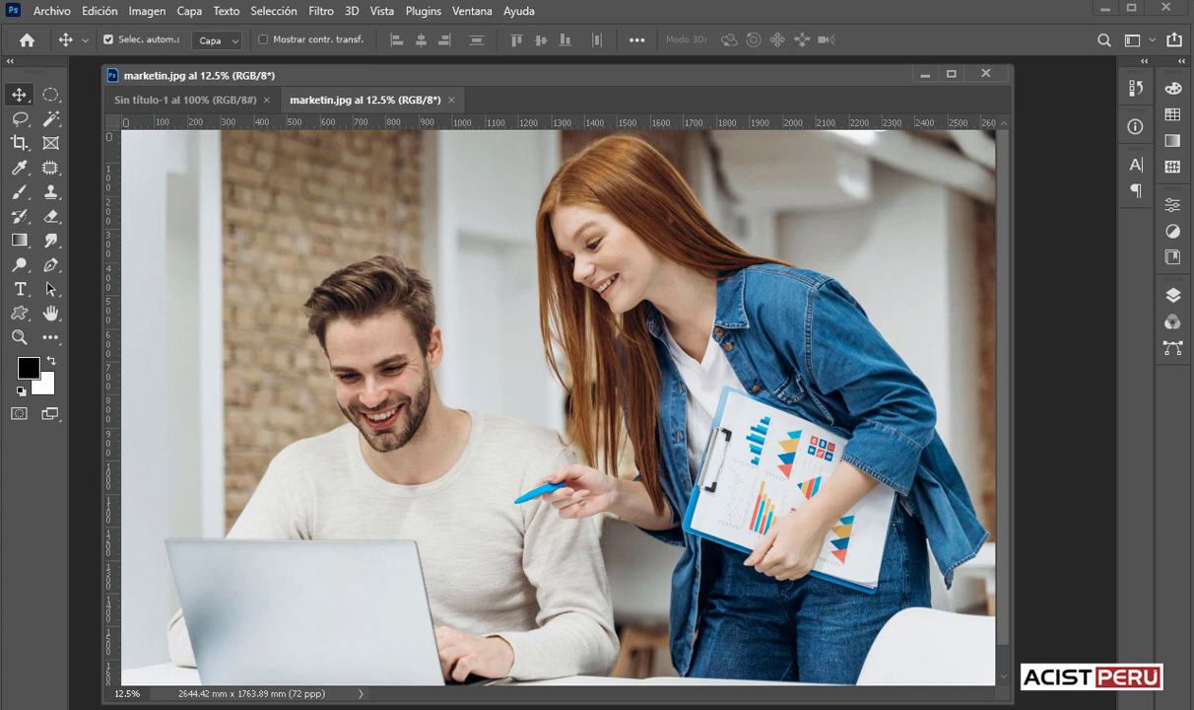
pyautogui.click(146, 12)
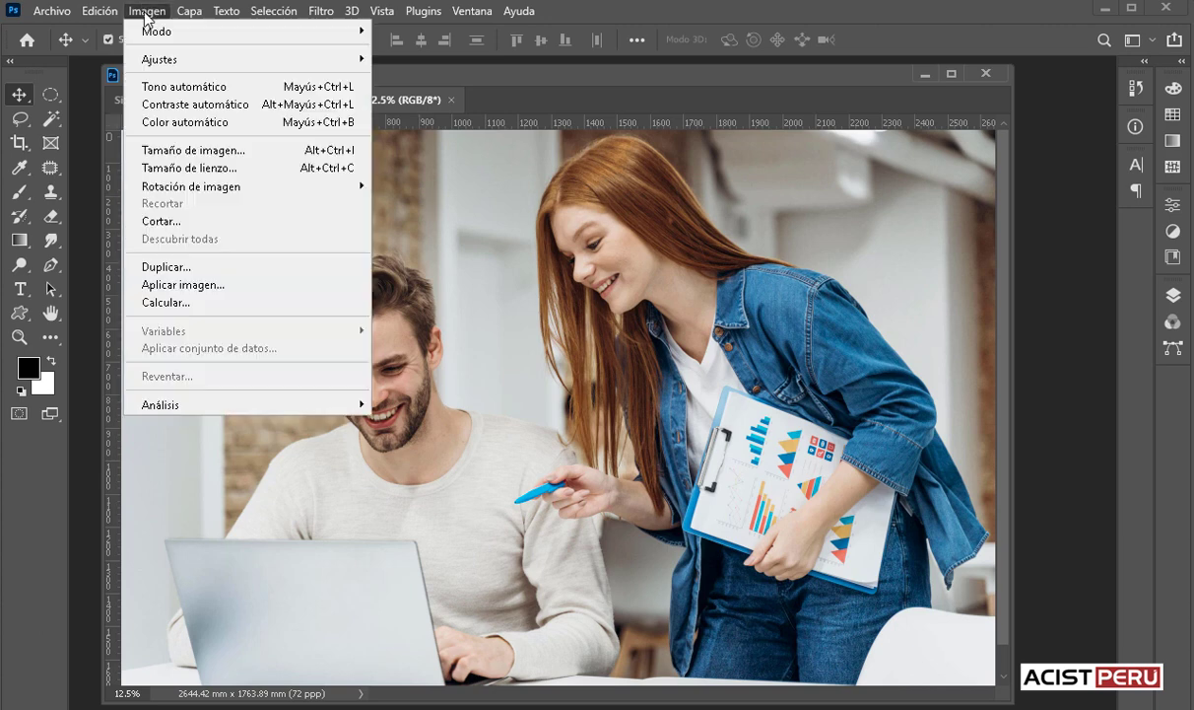
pyautogui.click(201, 152)
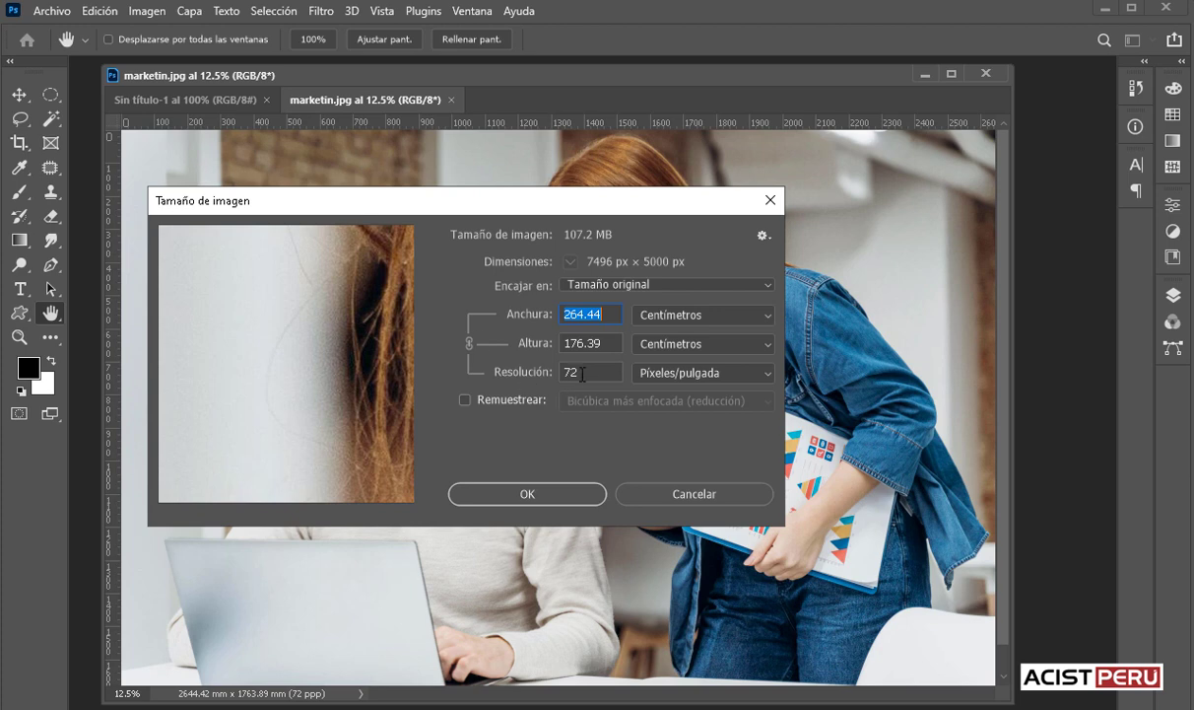
# Step: Turn on Remuestrear and select the 72 ppi resolution value for replacement
pyautogui.click(528, 371)
pyautogui.click(464, 400)
pyautogui.doubleClick(591, 370)
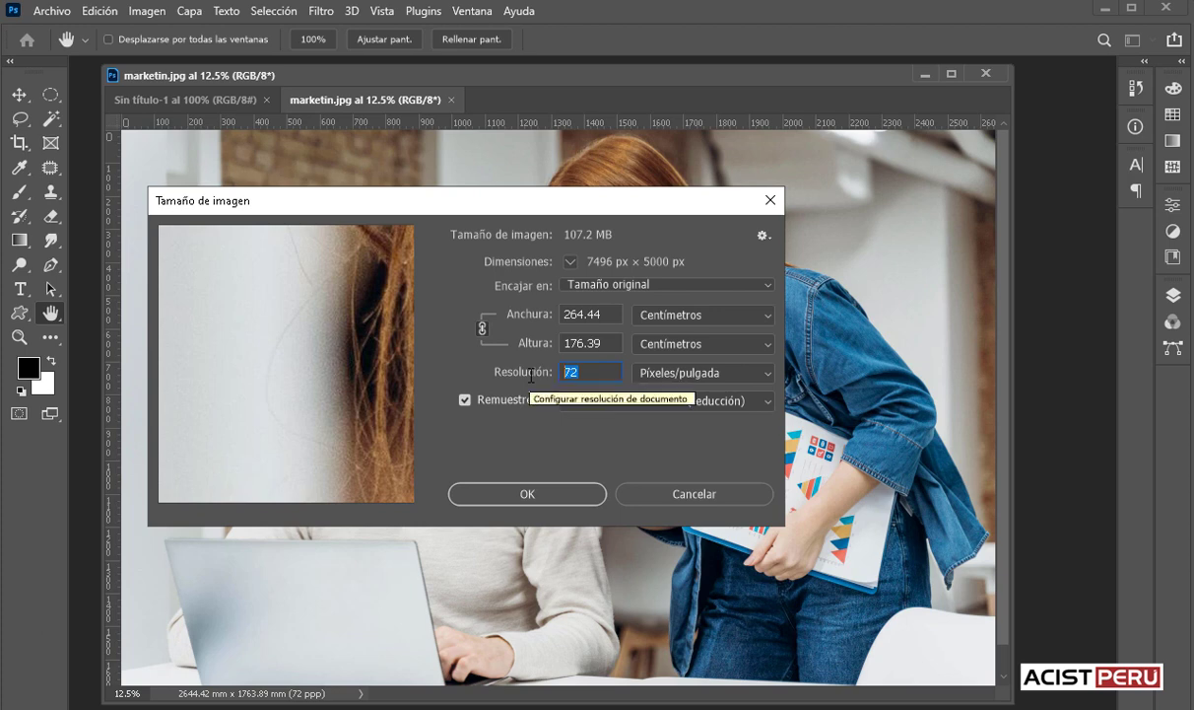
# Step: Enter 300 ppi with resampling on, enlarging the image to 31233 × 20833 px
pyautogui.write('30')
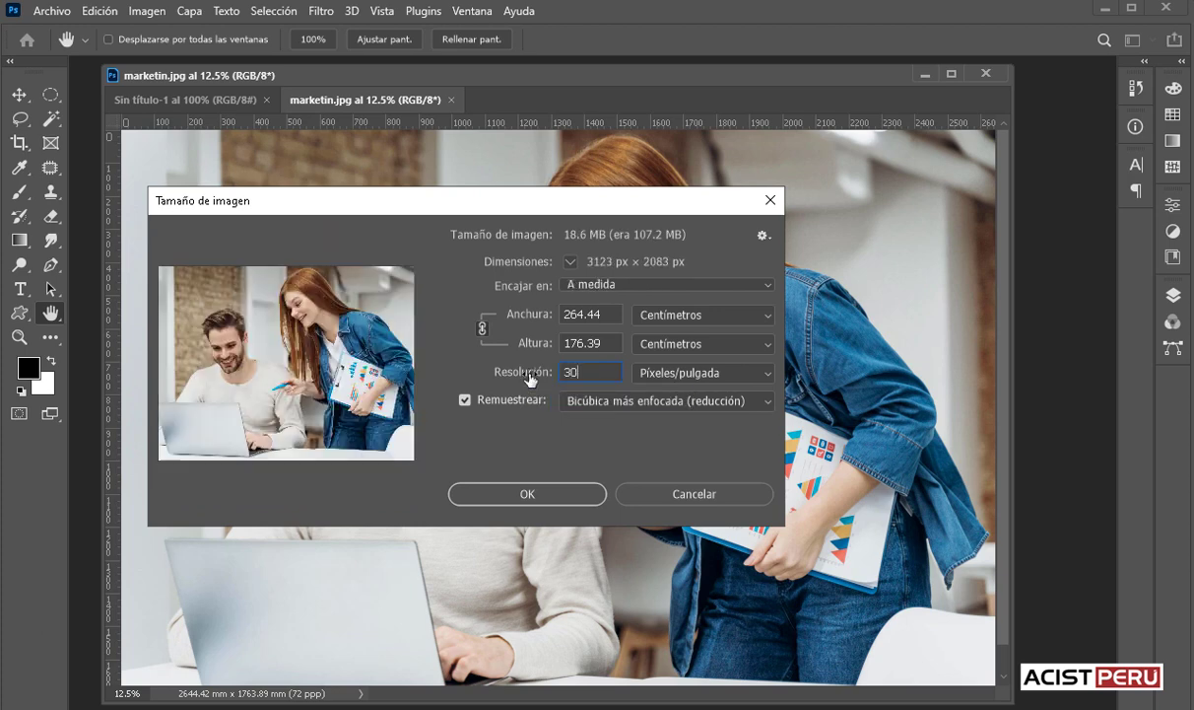
pyautogui.write('0')
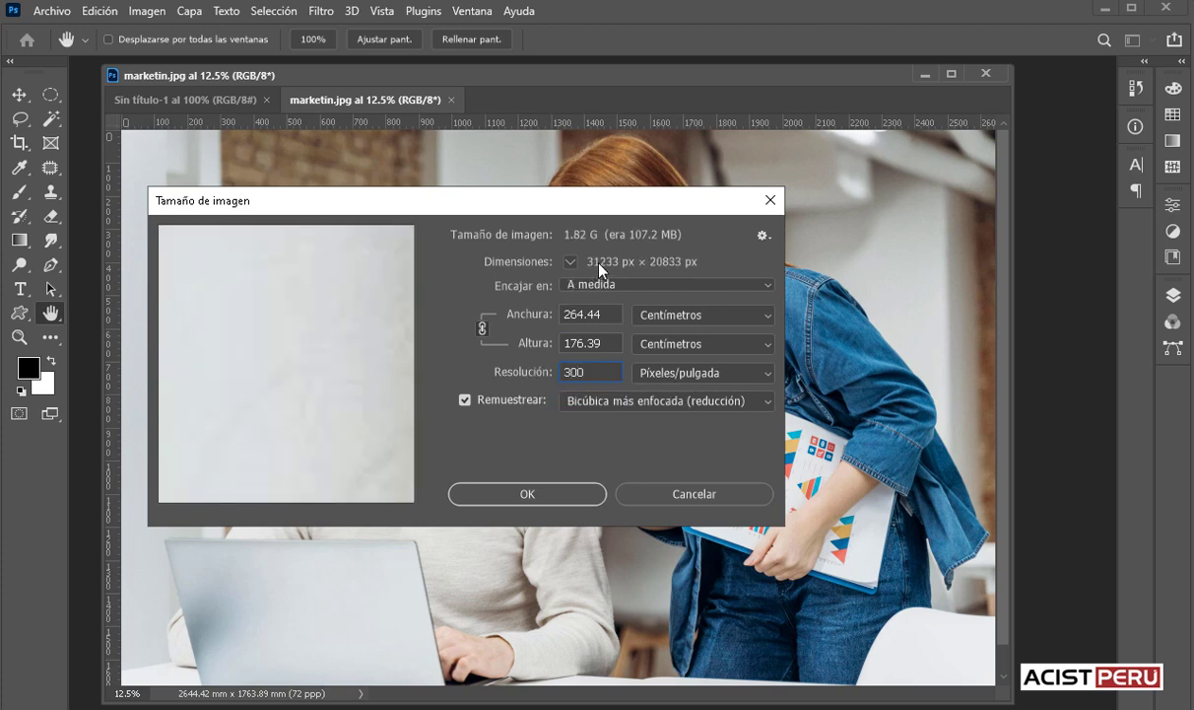
pyautogui.hotkey('ctrl', 'a')
pyautogui.write('72')
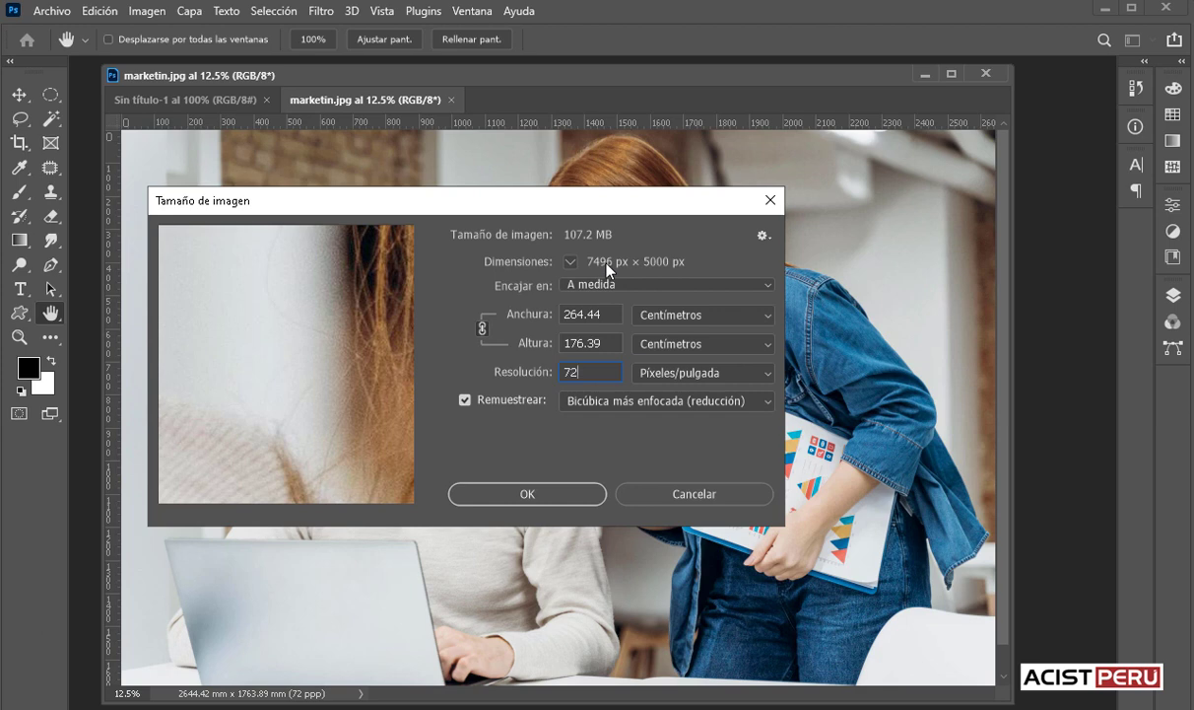
pyautogui.hotkey('ctrl', 'a')
pyautogui.write('300')
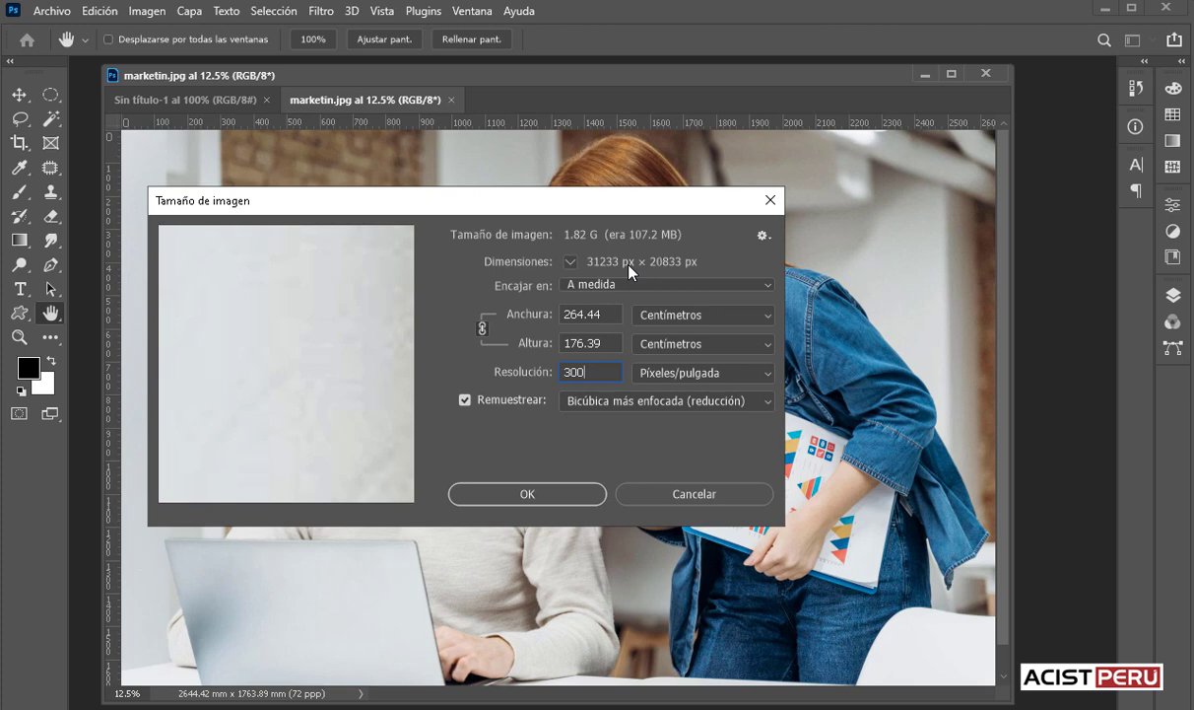
# Step: Uncheck resampling and apply 300 ppi, giving 634.66 × 423.33 mm at 7496 × 5000 px
pyautogui.click(465, 401)
pyautogui.doubleClick(597, 373)
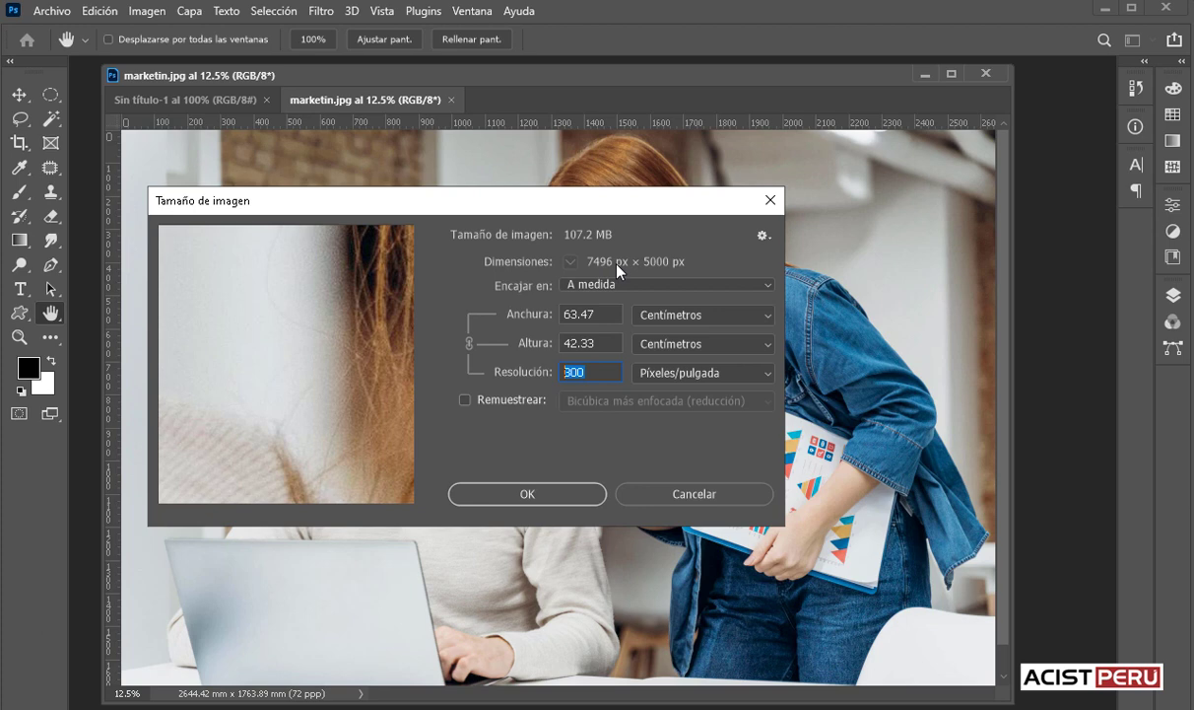
pyautogui.press('Tab')
pyautogui.click(573, 371)
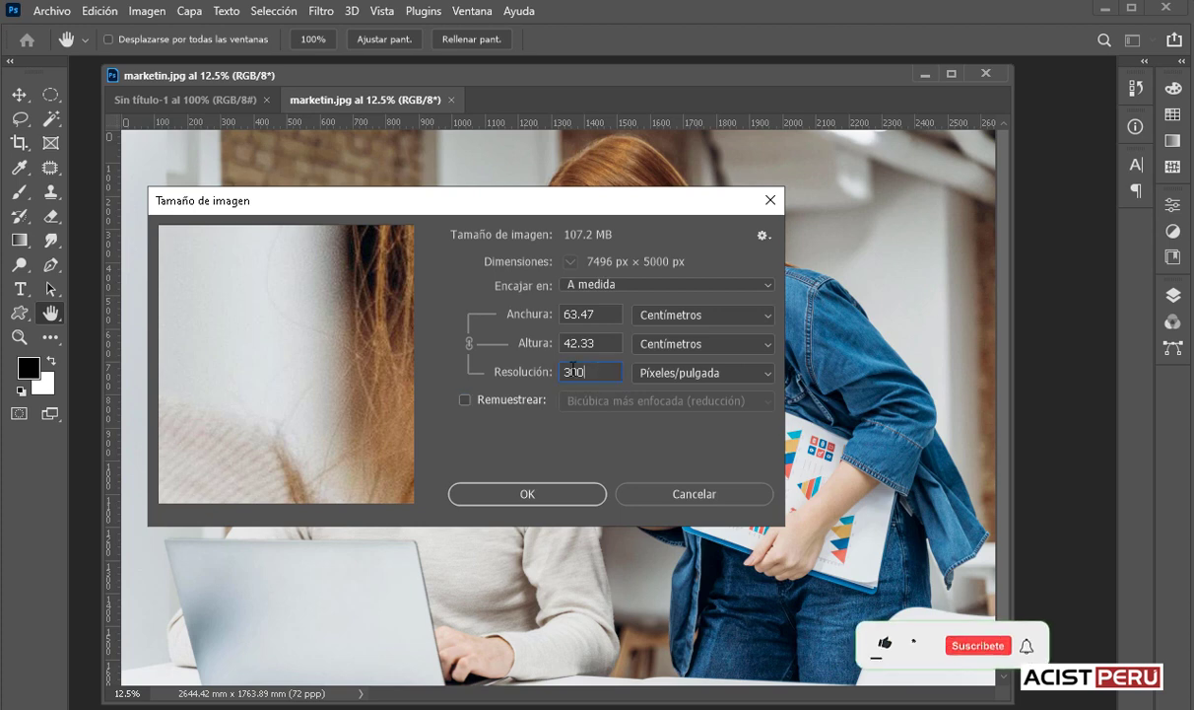
pyautogui.doubleClick(574, 371)
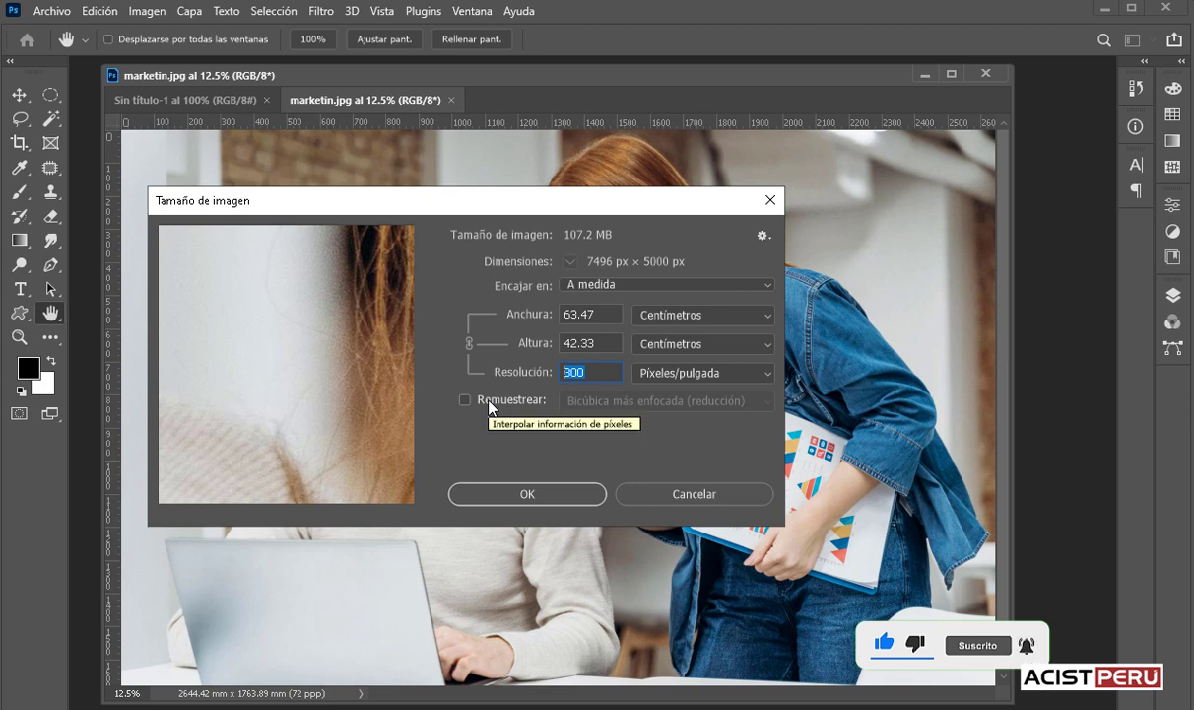
pyautogui.click(522, 494)
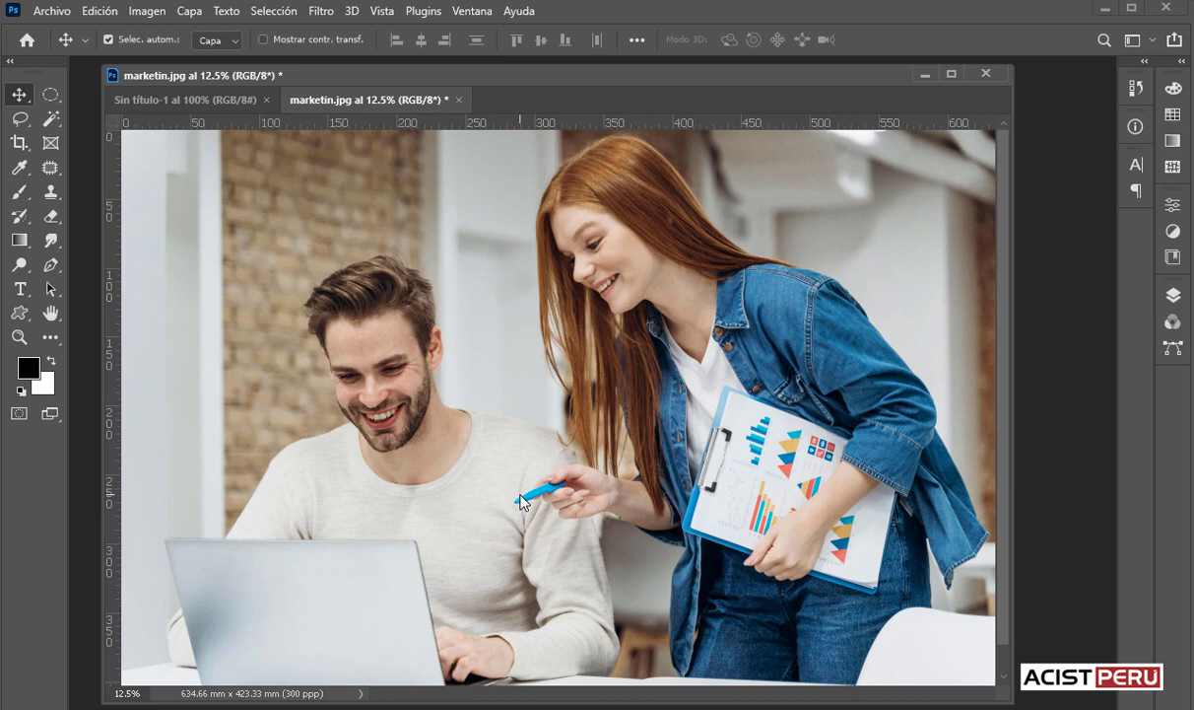
pyautogui.click(148, 14)
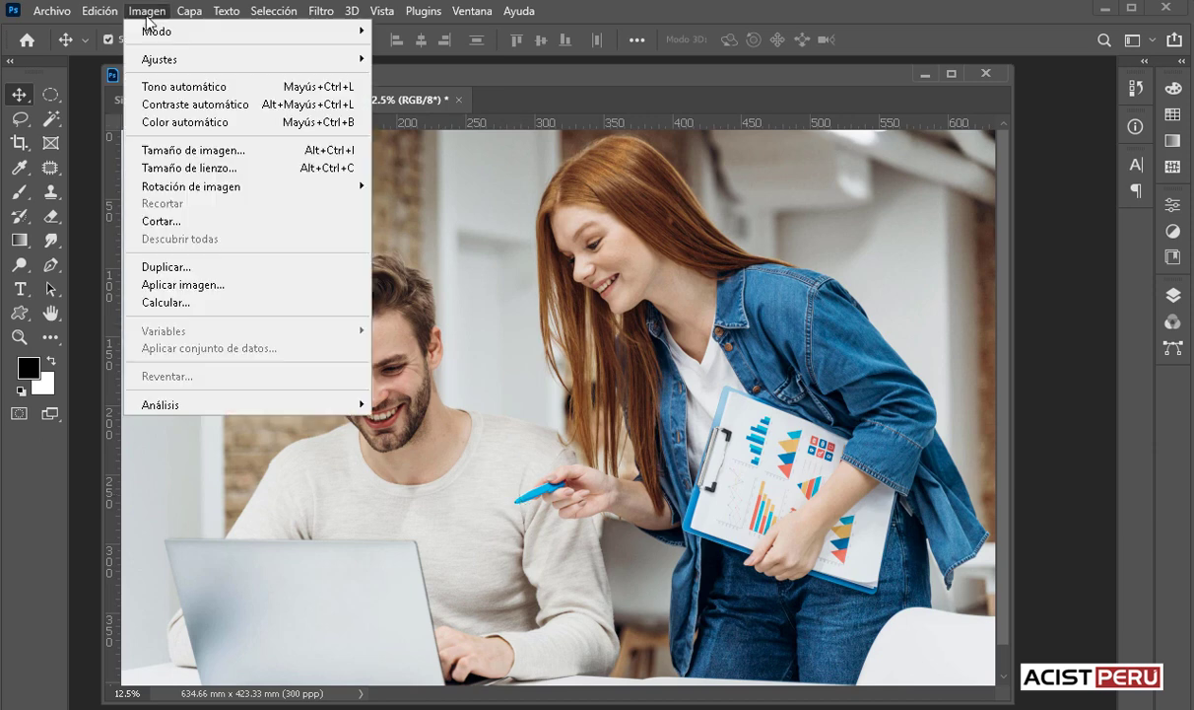
pyautogui.moveTo(247, 32)
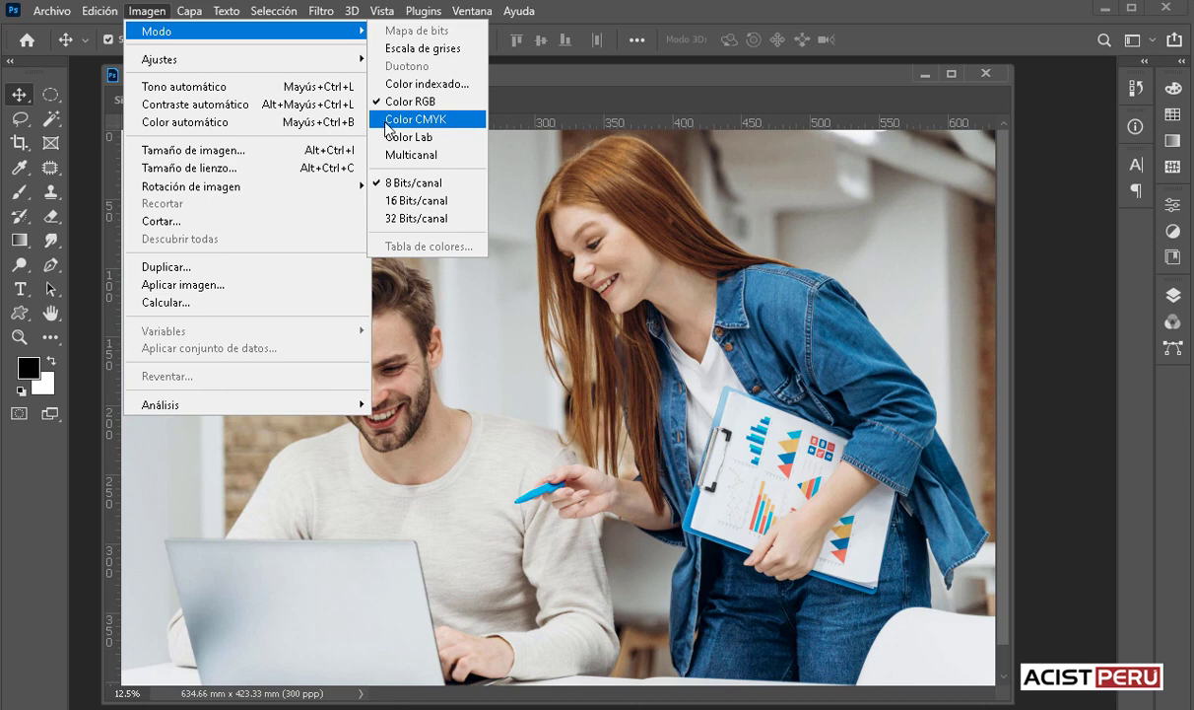
pyautogui.click(459, 120)
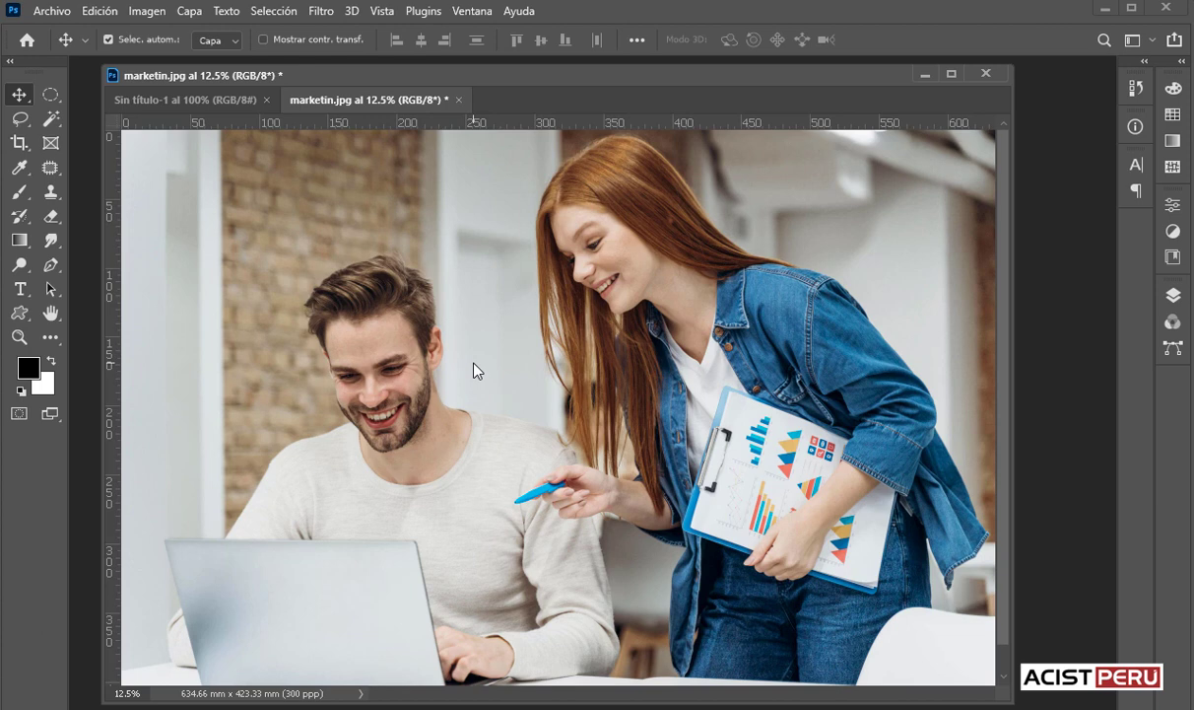
# Step: Convert to Profile with destination Working CMYK - Coated FOGRA39
pyautogui.click(105, 12)
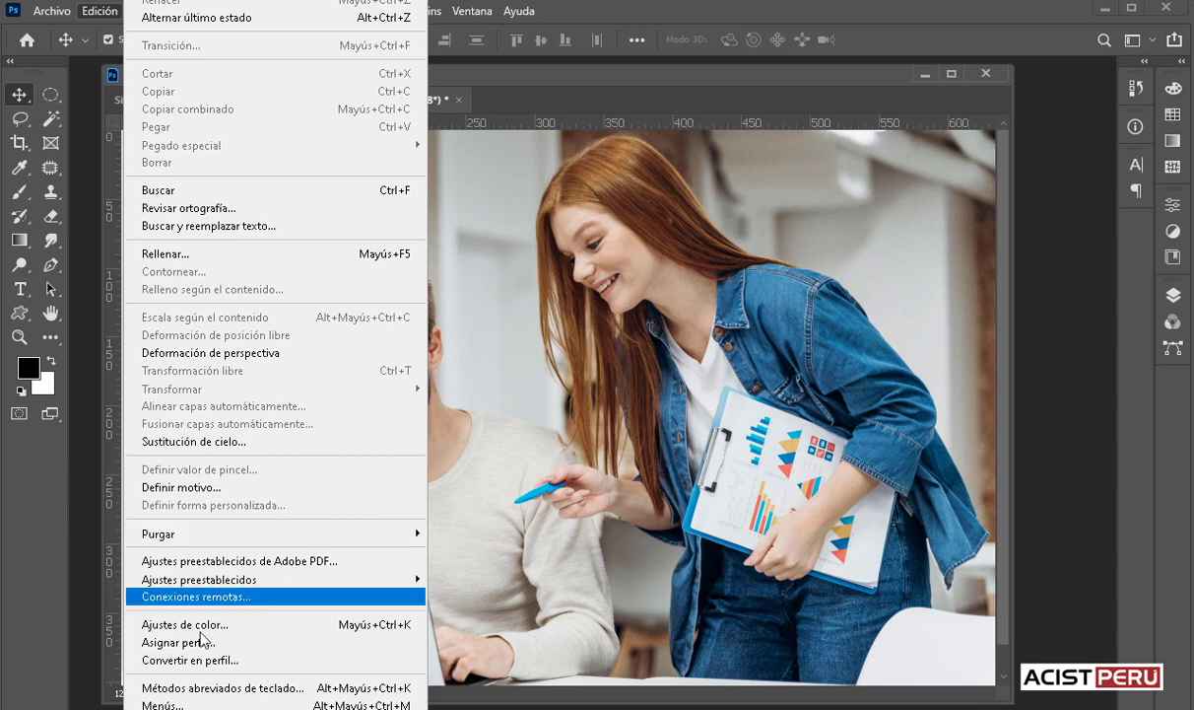
pyautogui.click(239, 661)
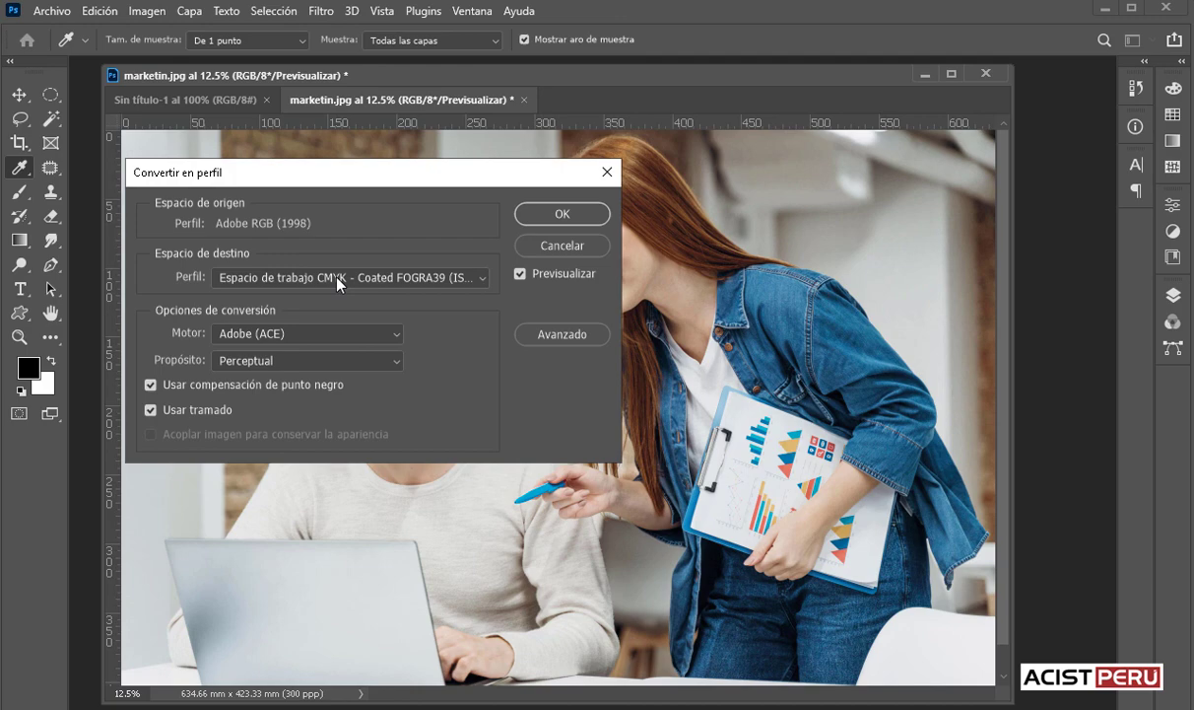
pyautogui.click(338, 279)
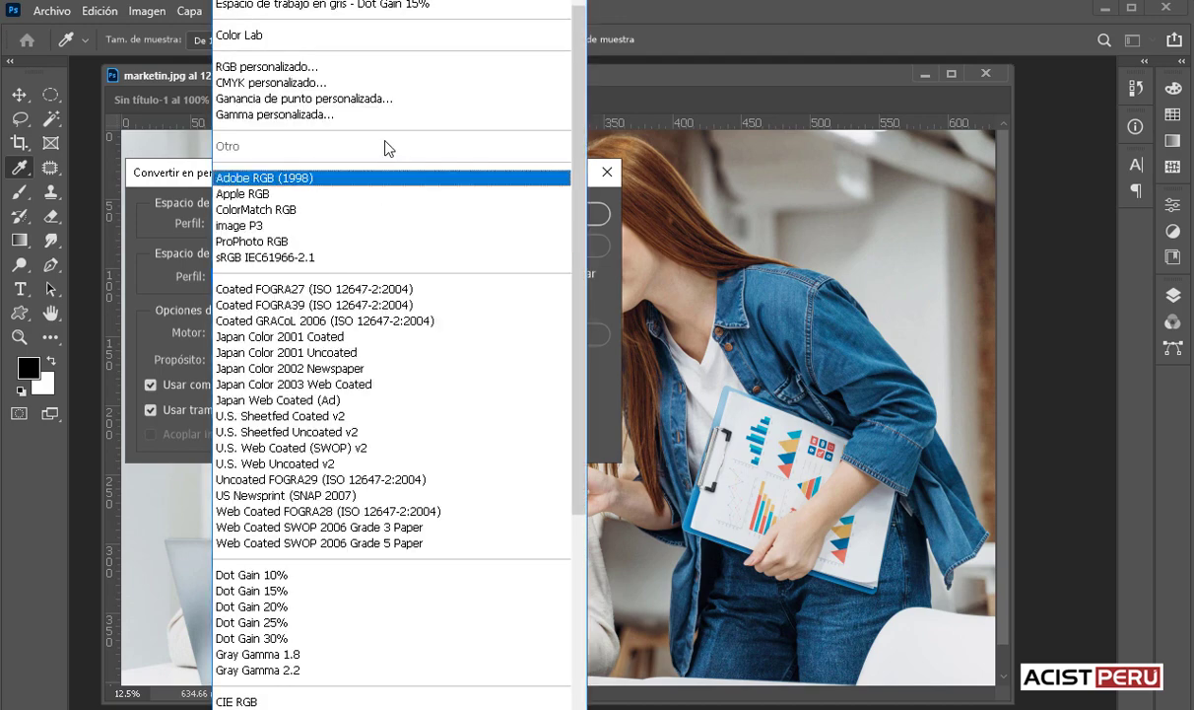
pyautogui.click(374, 8)
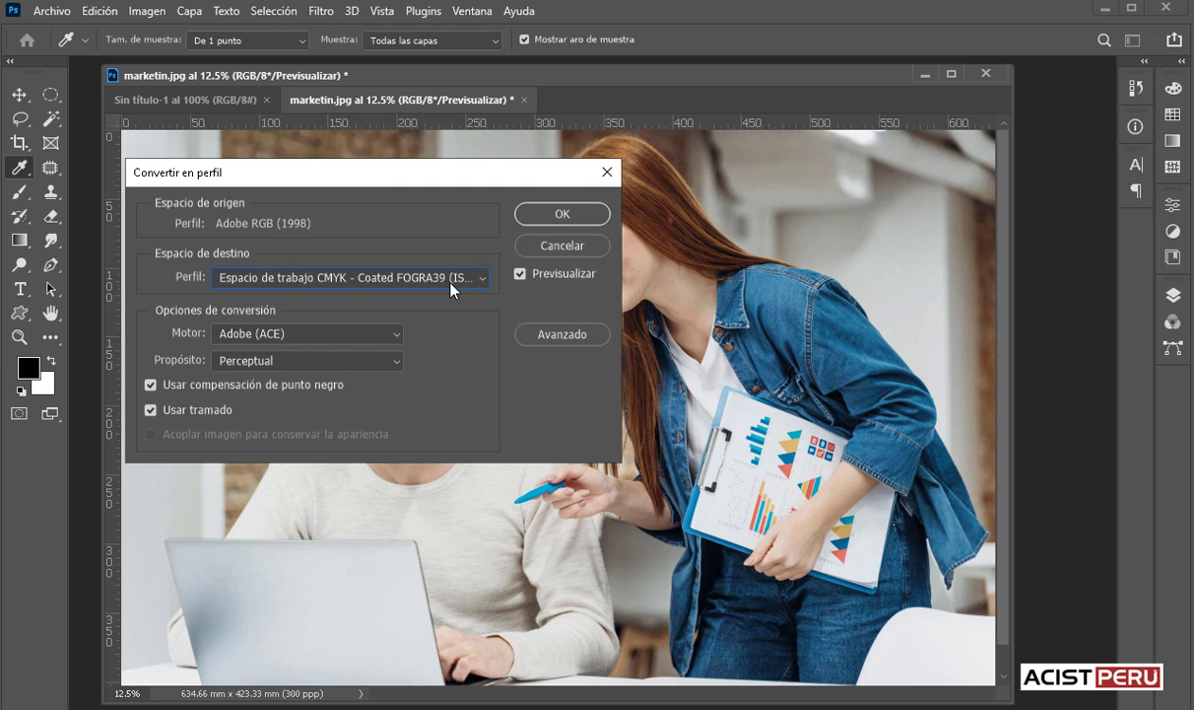
pyautogui.click(560, 215)
pyautogui.press('v')
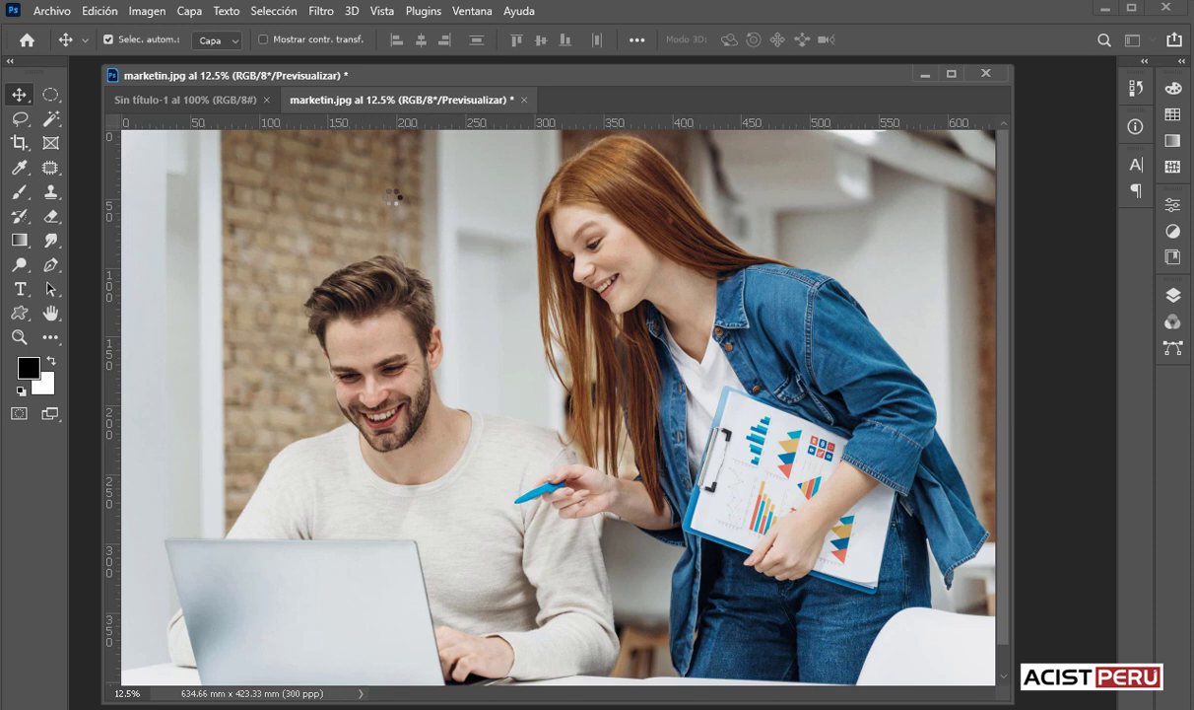
# Step: Confirm in Image > Mode that CMYK Color is checked, leaving it unchanged
pyautogui.click(148, 12)
pyautogui.moveTo(156, 32)
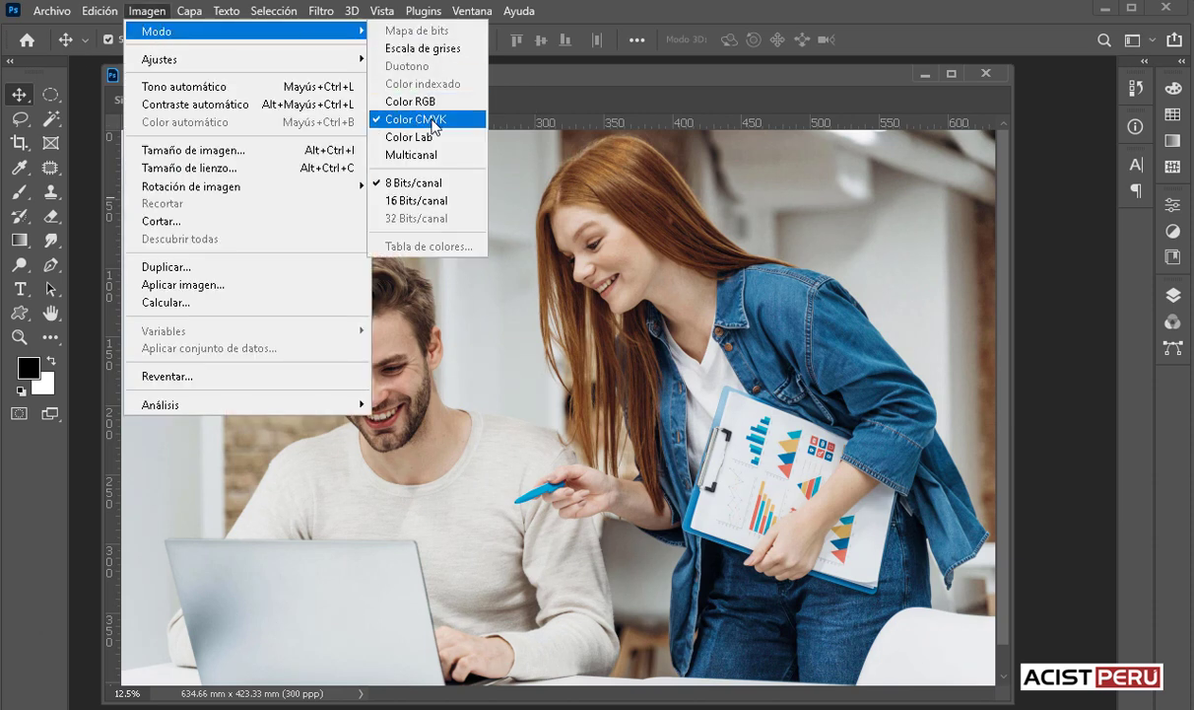
pyautogui.click(530, 83)
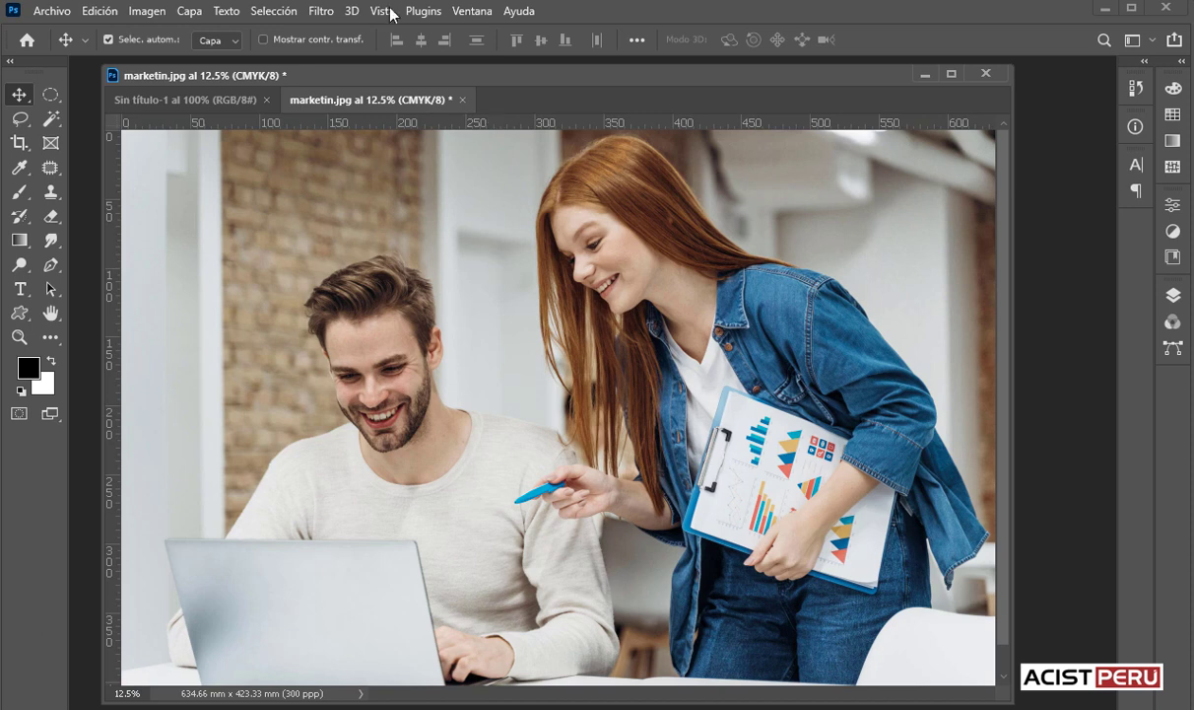
# Step: Nudge the document window a little to the right and down
pyautogui.moveTo(370, 73); pyautogui.dragTo(386, 84)
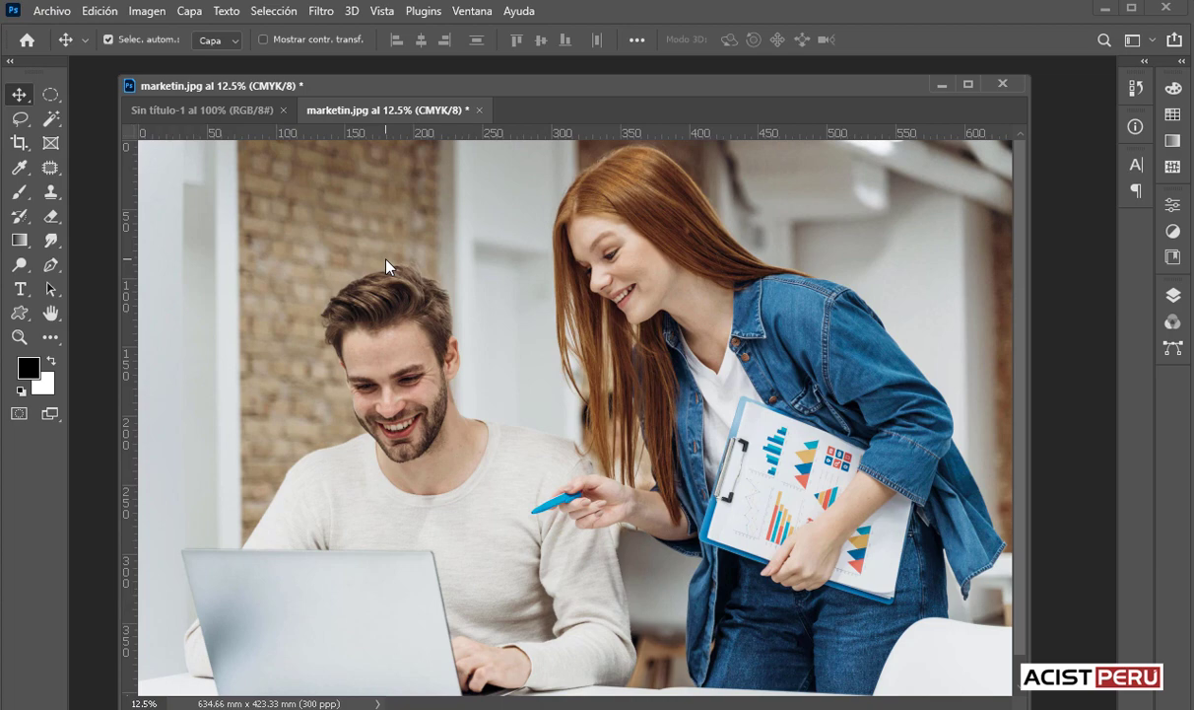
# Step: Save as marketin.tif in TIFF format, keeping compression None, Interleaved, IBM PC byte order
pyautogui.click(54, 12)
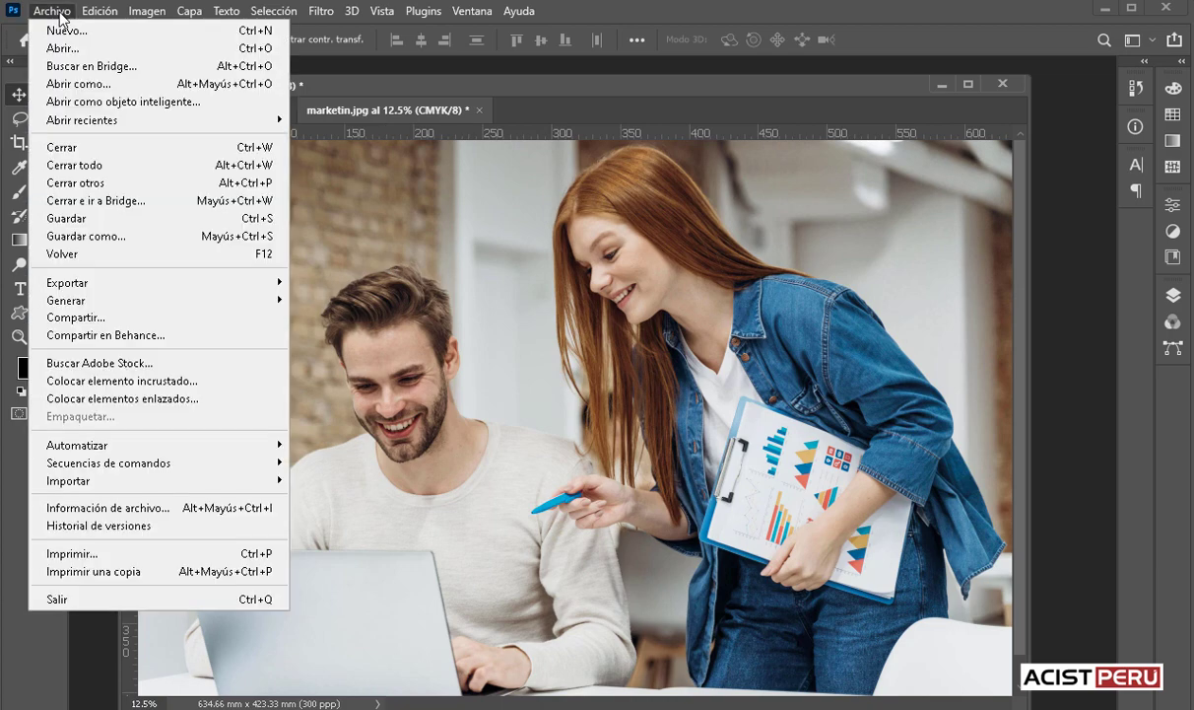
pyautogui.click(116, 236)
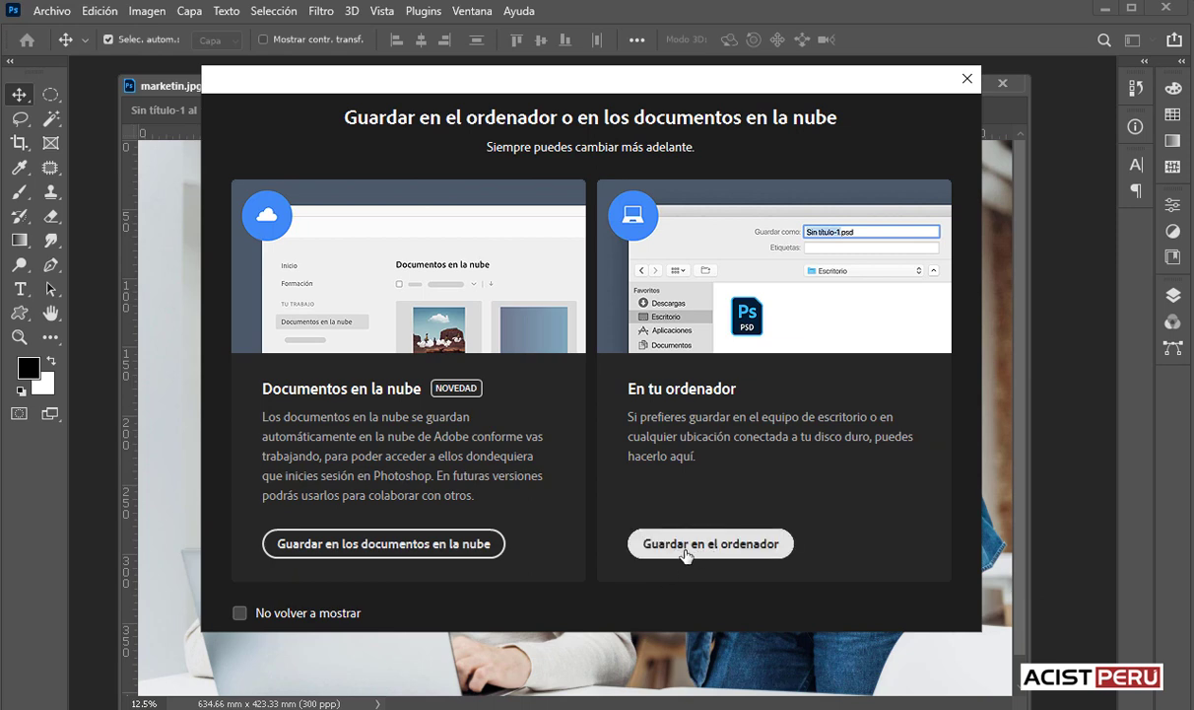
pyautogui.click(729, 551)
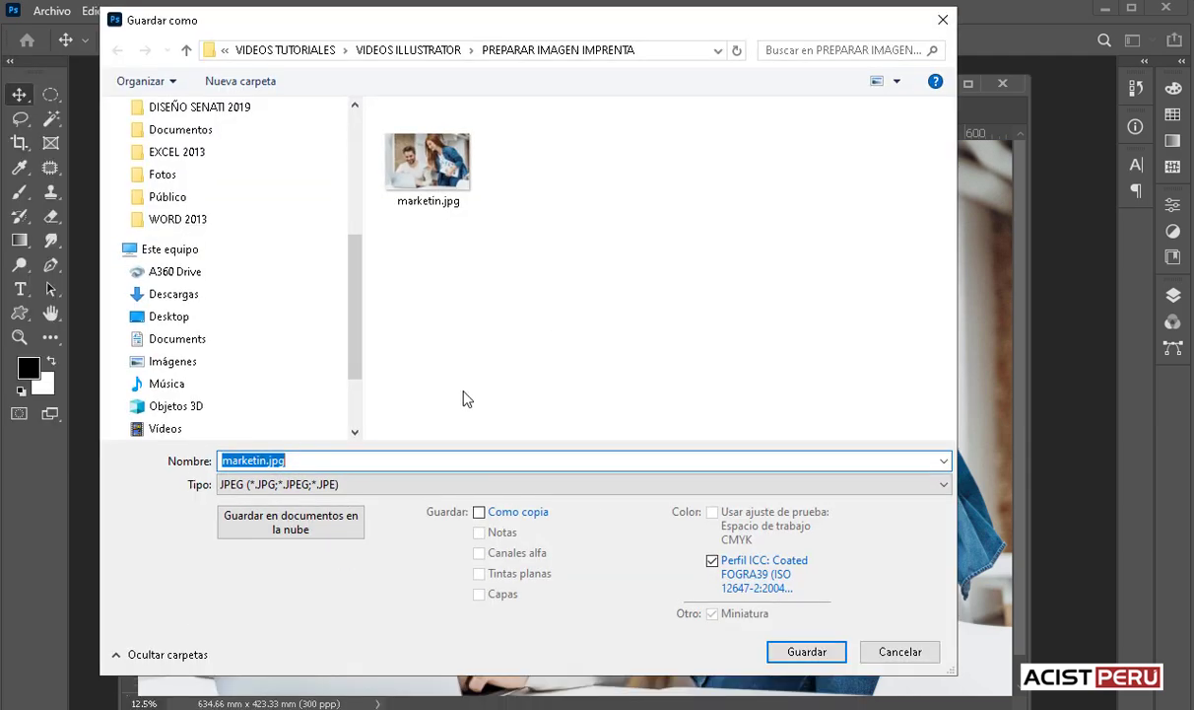
pyautogui.click(293, 483)
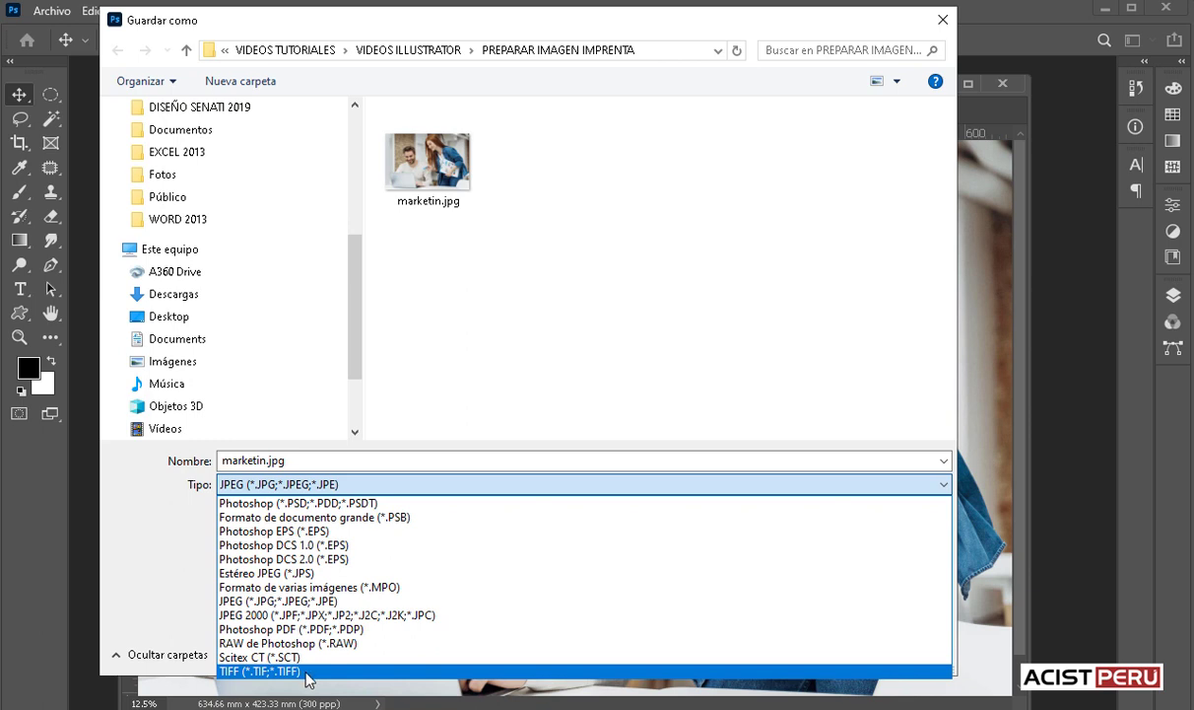
pyautogui.click(308, 672)
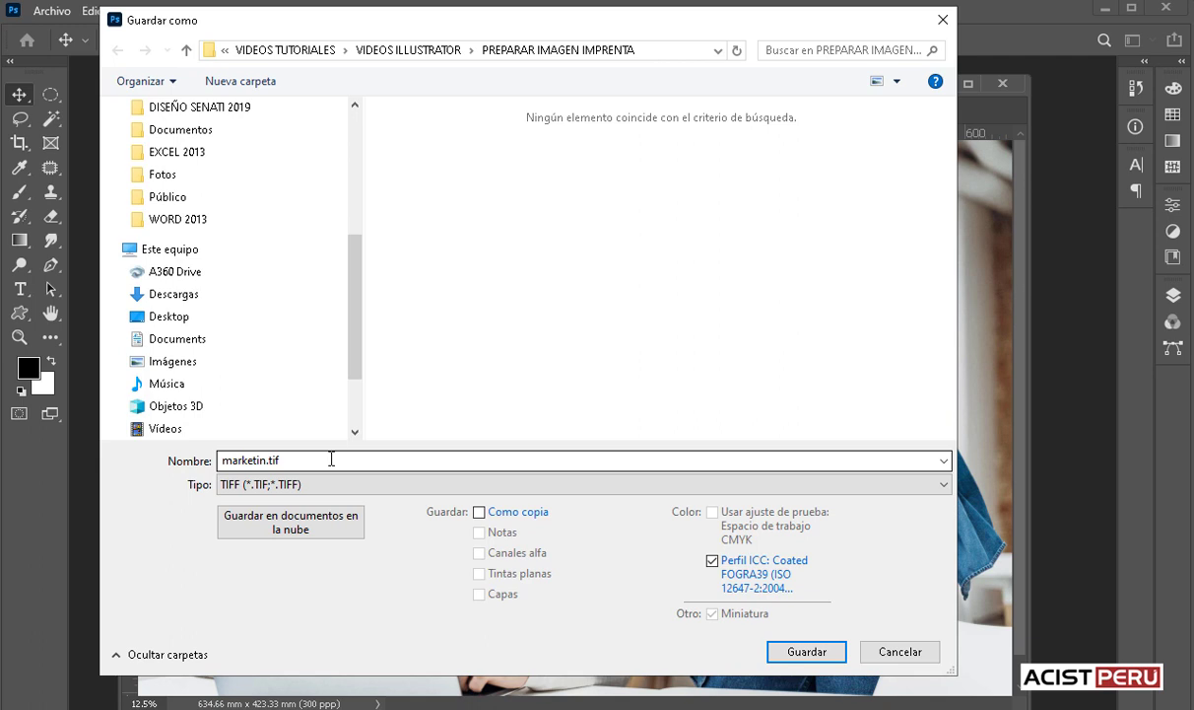
pyautogui.click(404, 484)
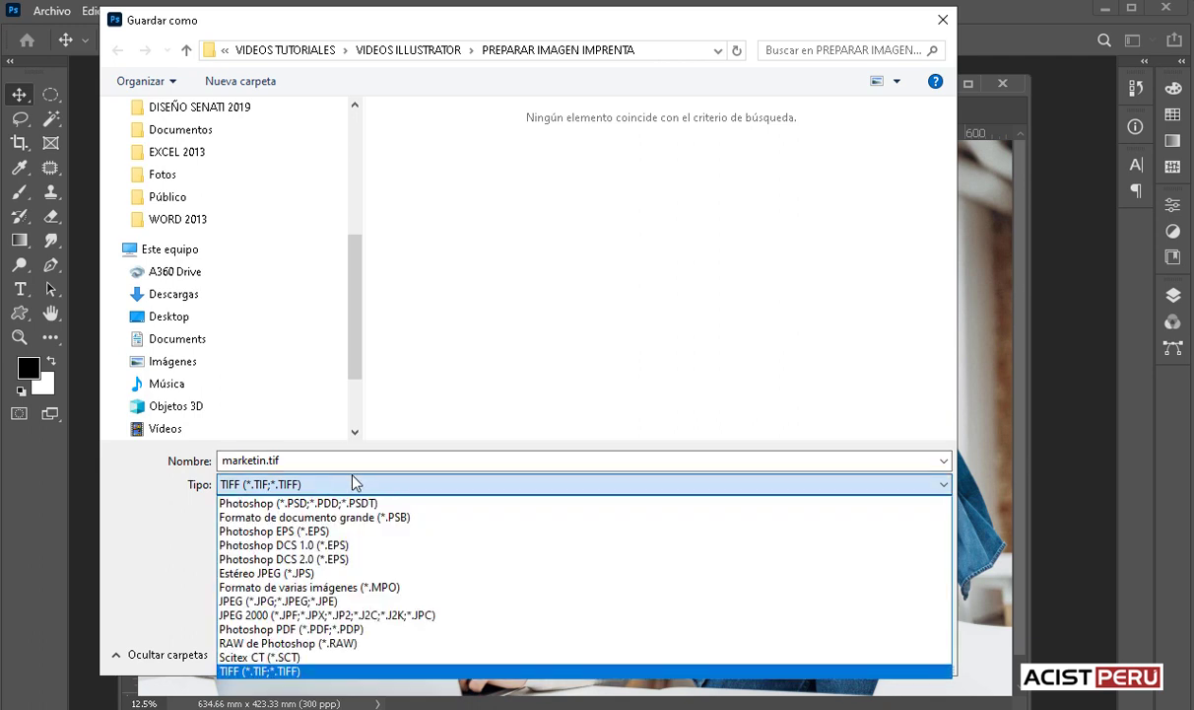
pyautogui.click(291, 674)
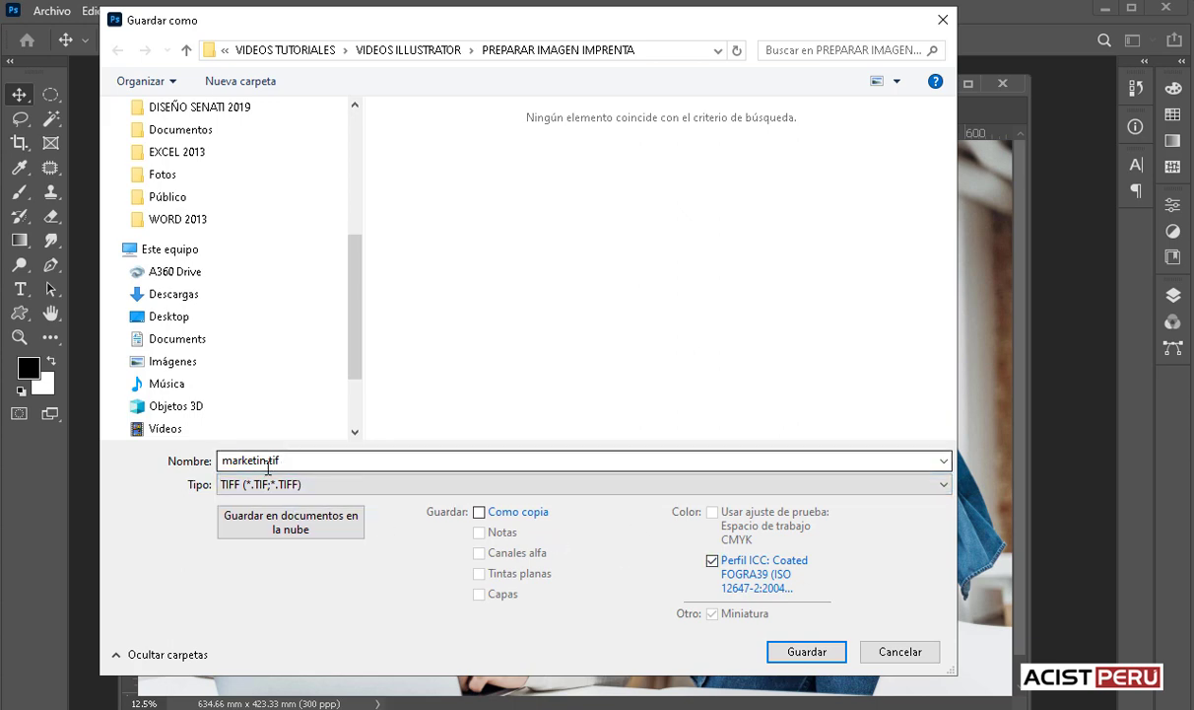
pyautogui.click(802, 653)
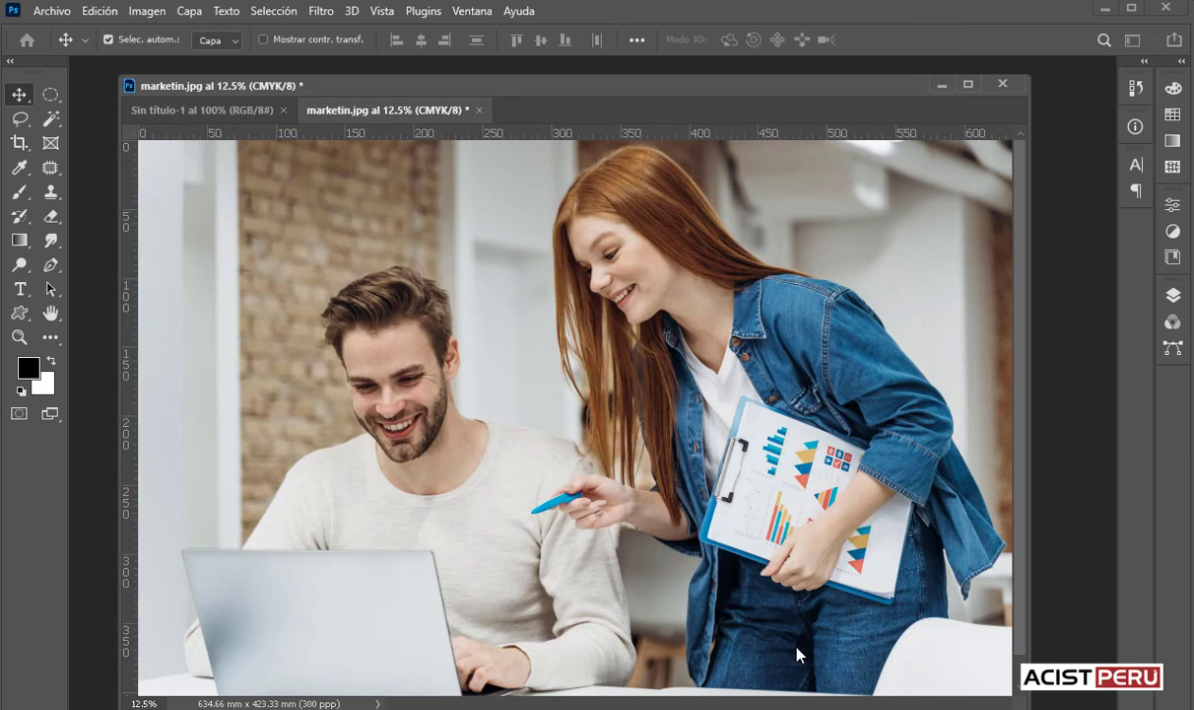
pyautogui.moveTo(611, 104); pyautogui.dragTo(446, 156)
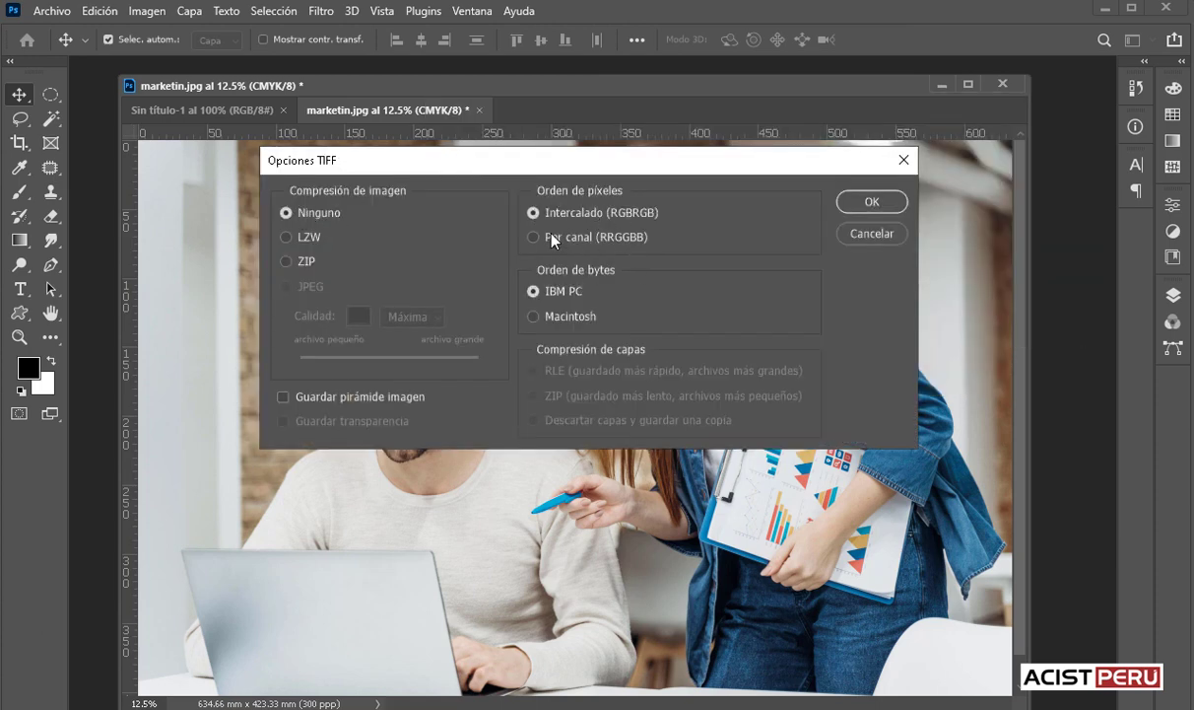
pyautogui.click(873, 203)
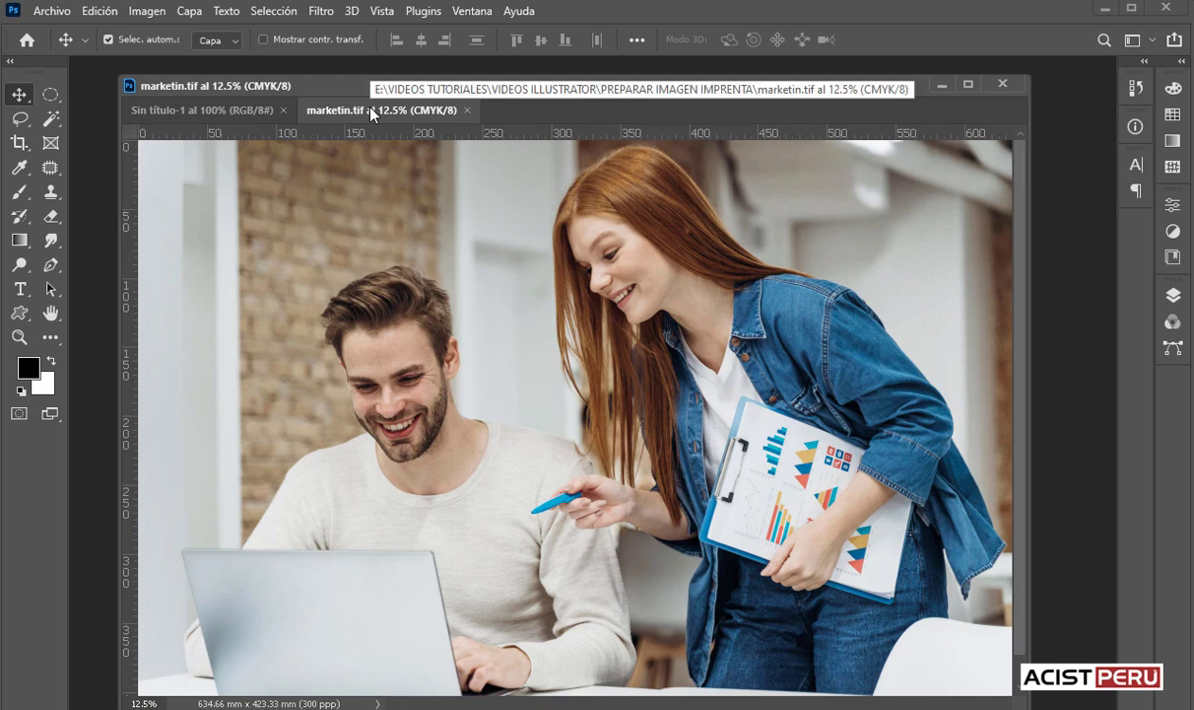
# Step: Close marketin.tif and reopen the saved marketin.tif file
pyautogui.click(468, 112)
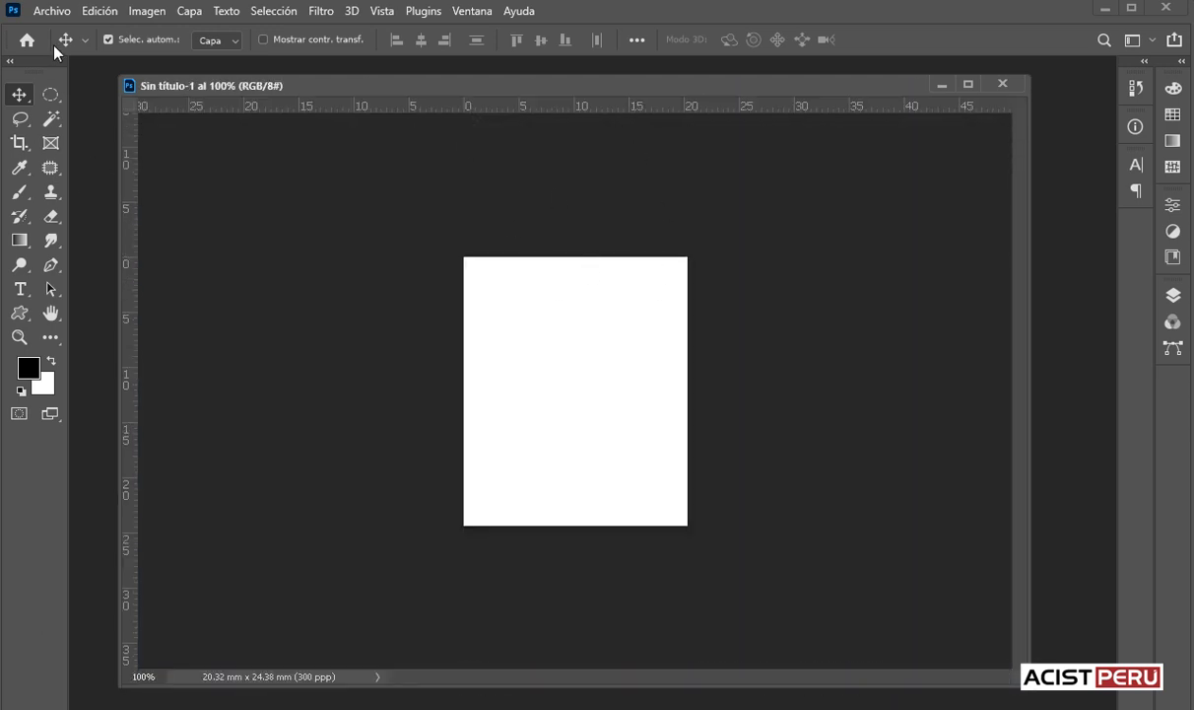
pyautogui.click(53, 12)
pyautogui.click(54, 47)
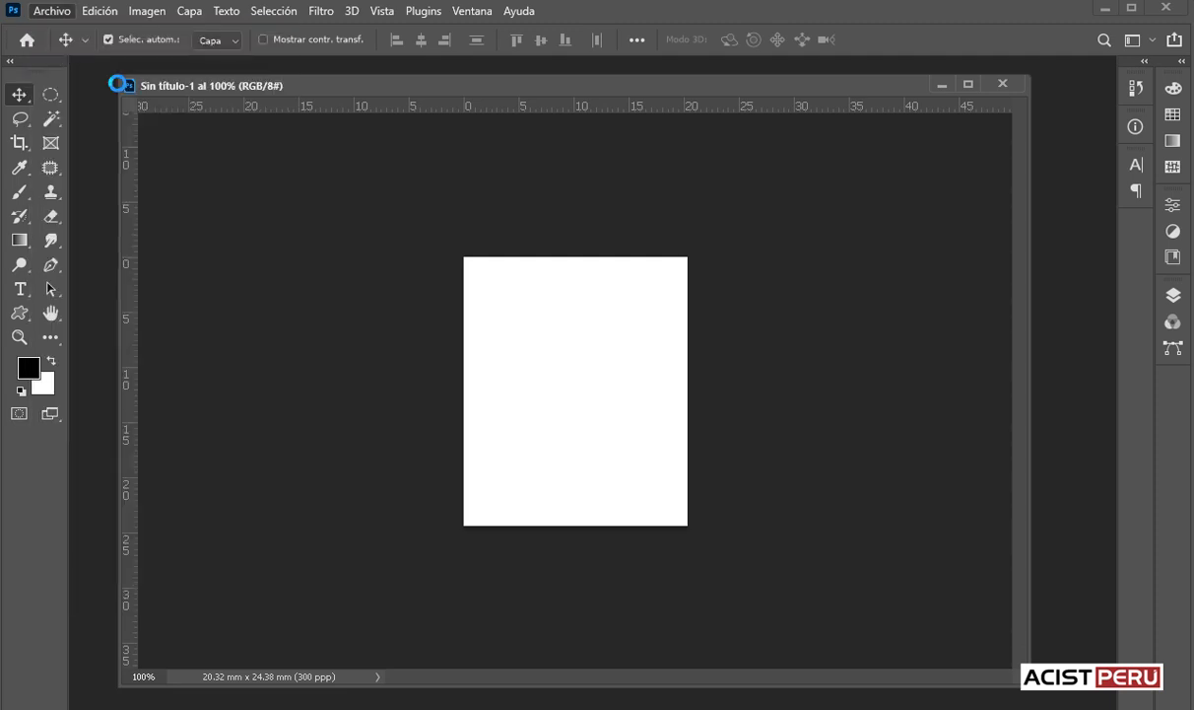
pyautogui.click(506, 157)
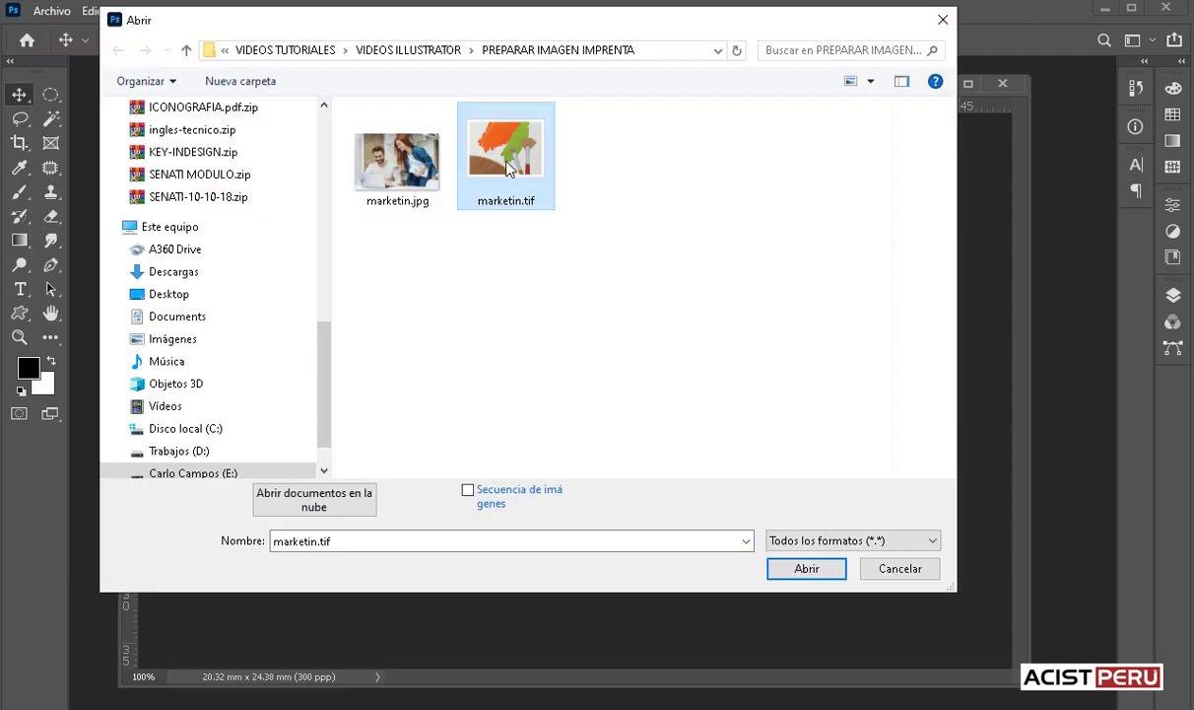
pyautogui.click(826, 570)
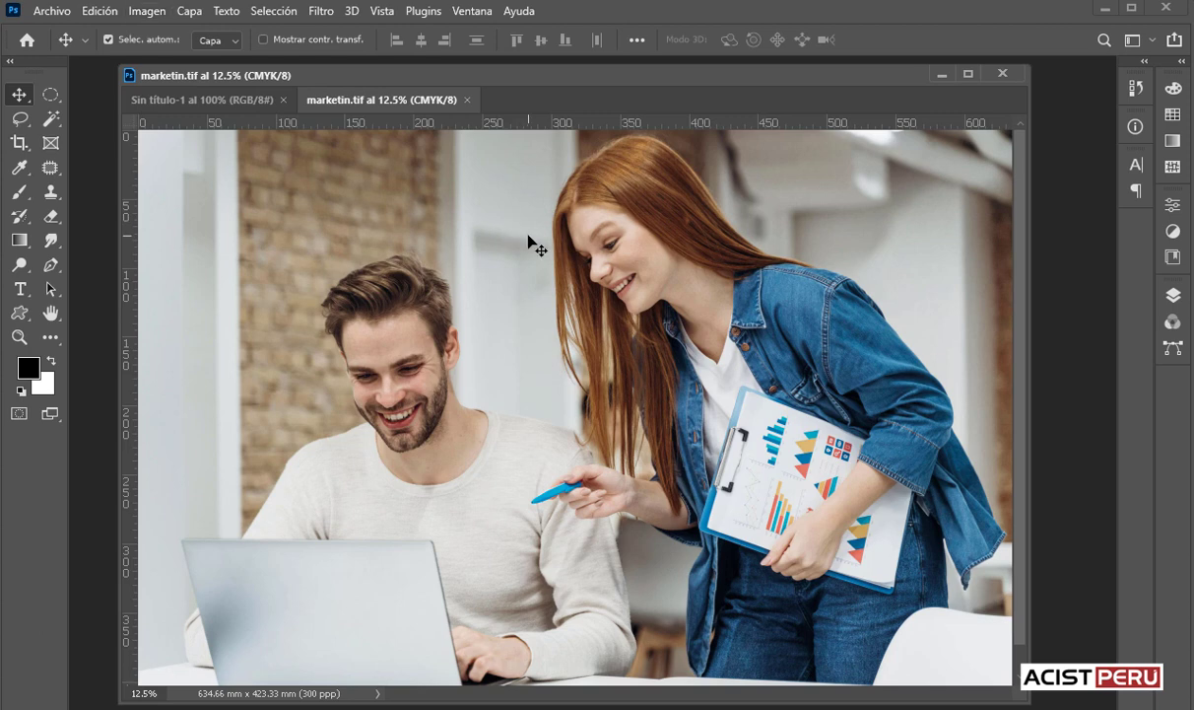
# Step: Verify in Image Size and Mode that it remains 300 ppi CMYK, changing nothing
pyautogui.click(148, 12)
pyautogui.click(197, 103)
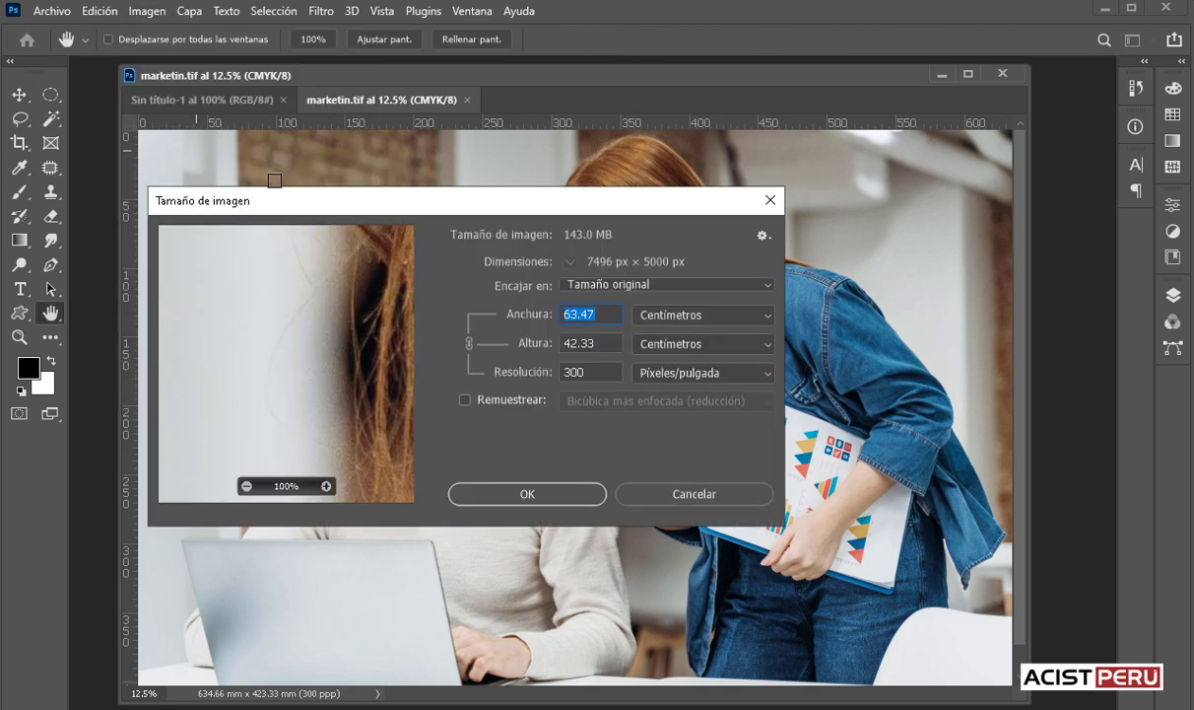
pyautogui.click(689, 494)
pyautogui.click(148, 11)
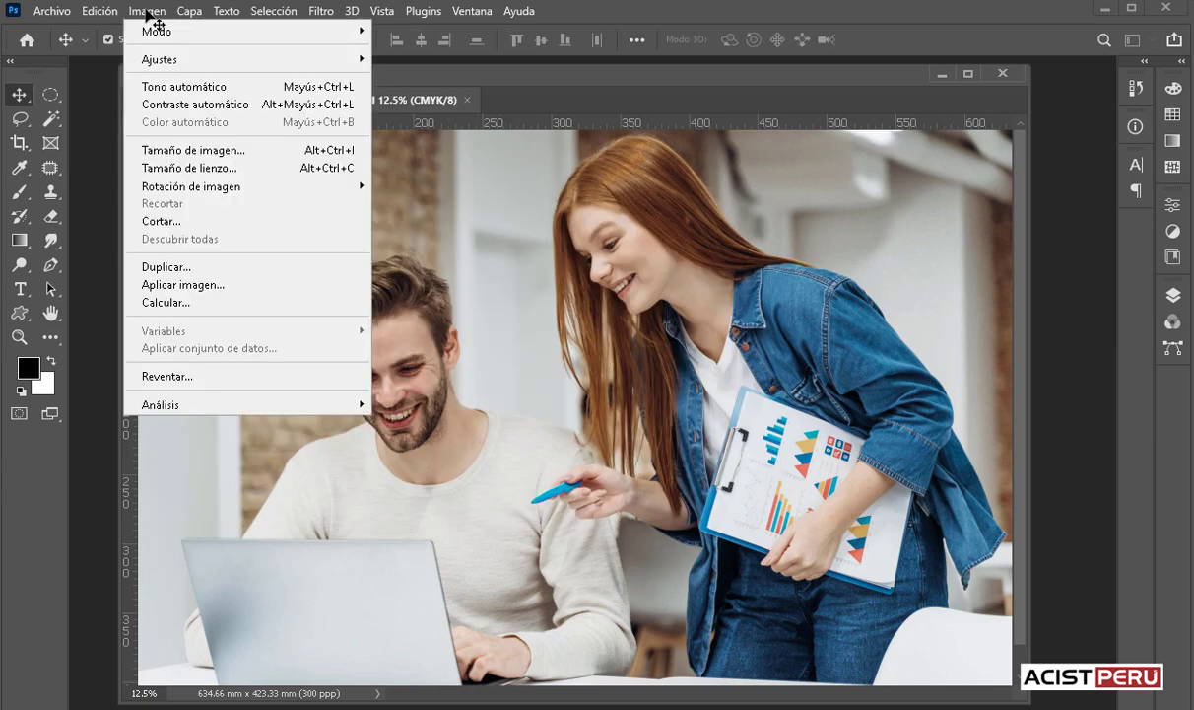
pyautogui.moveTo(156, 31)
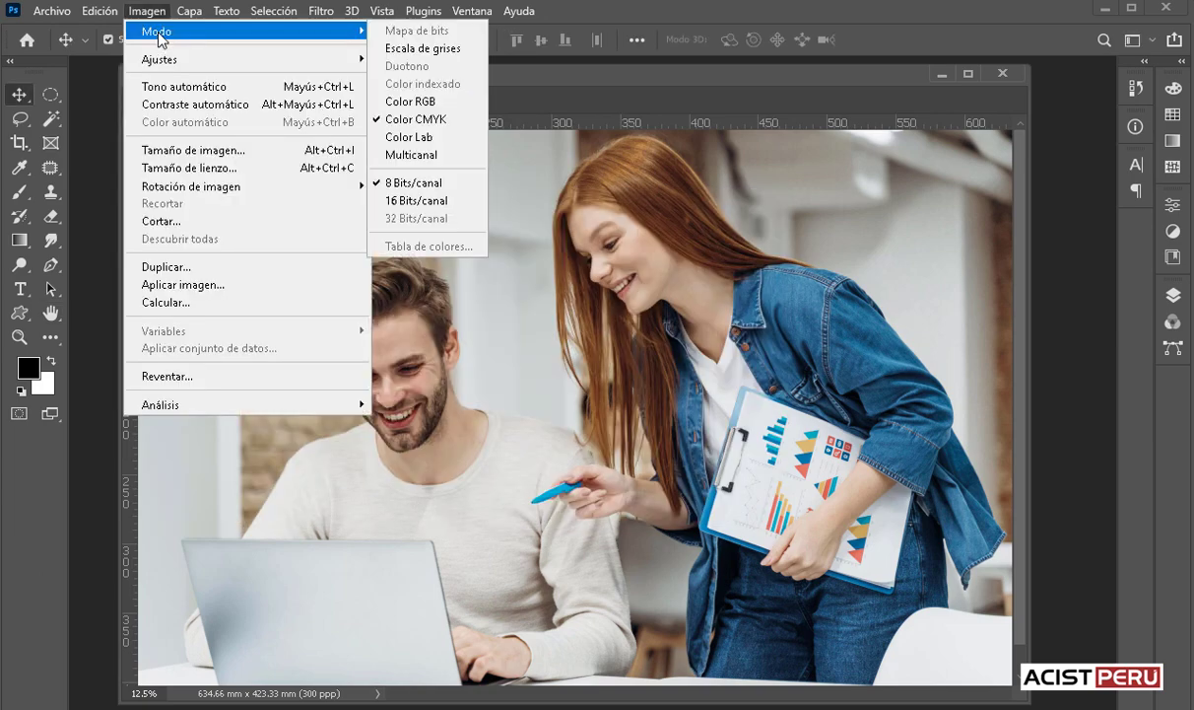
pyautogui.click(519, 74)
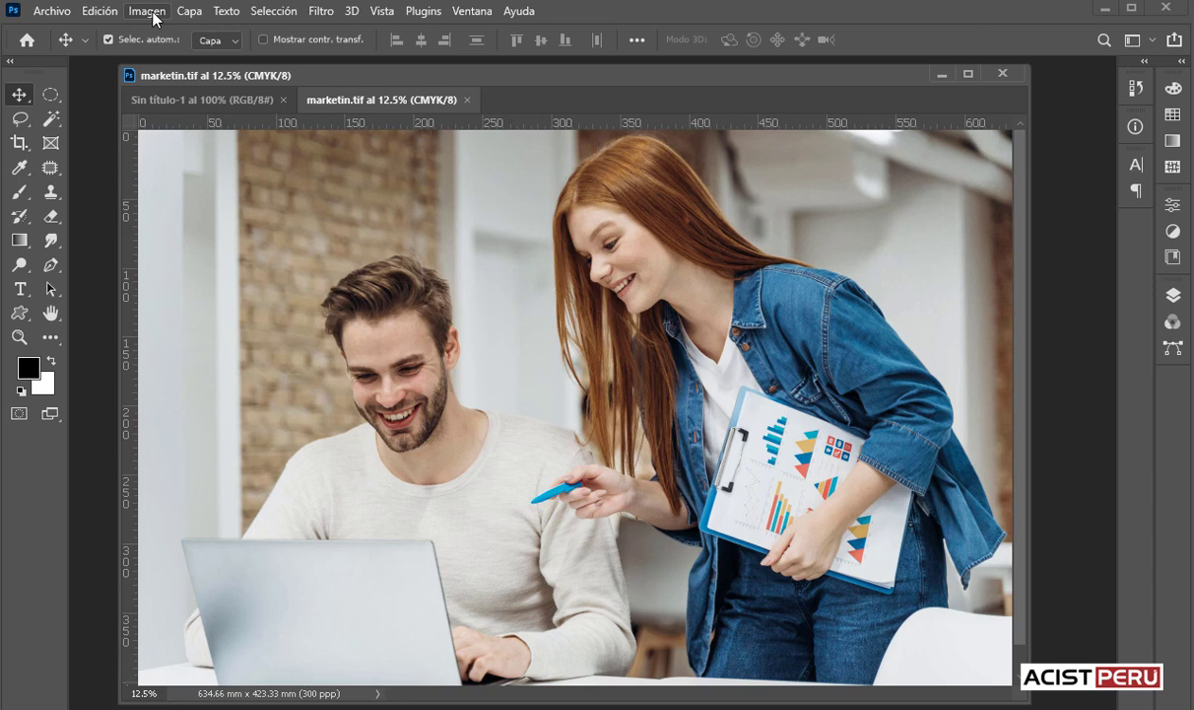
pyautogui.click(154, 18)
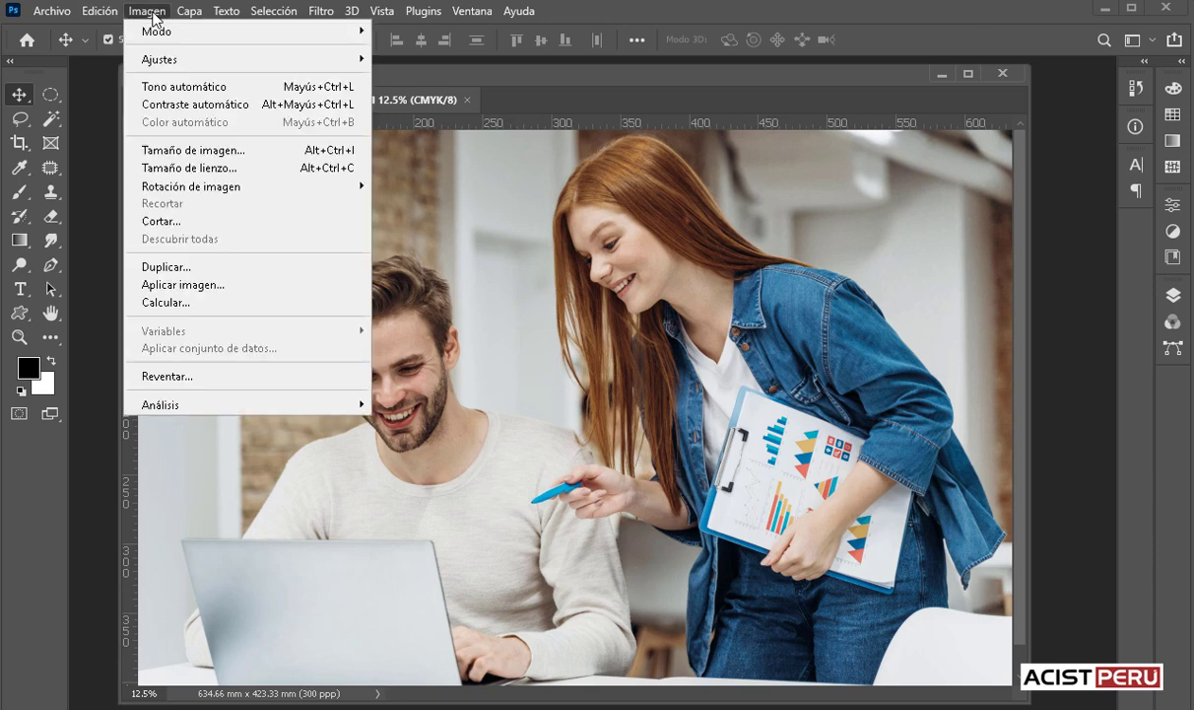
pyautogui.click(180, 153)
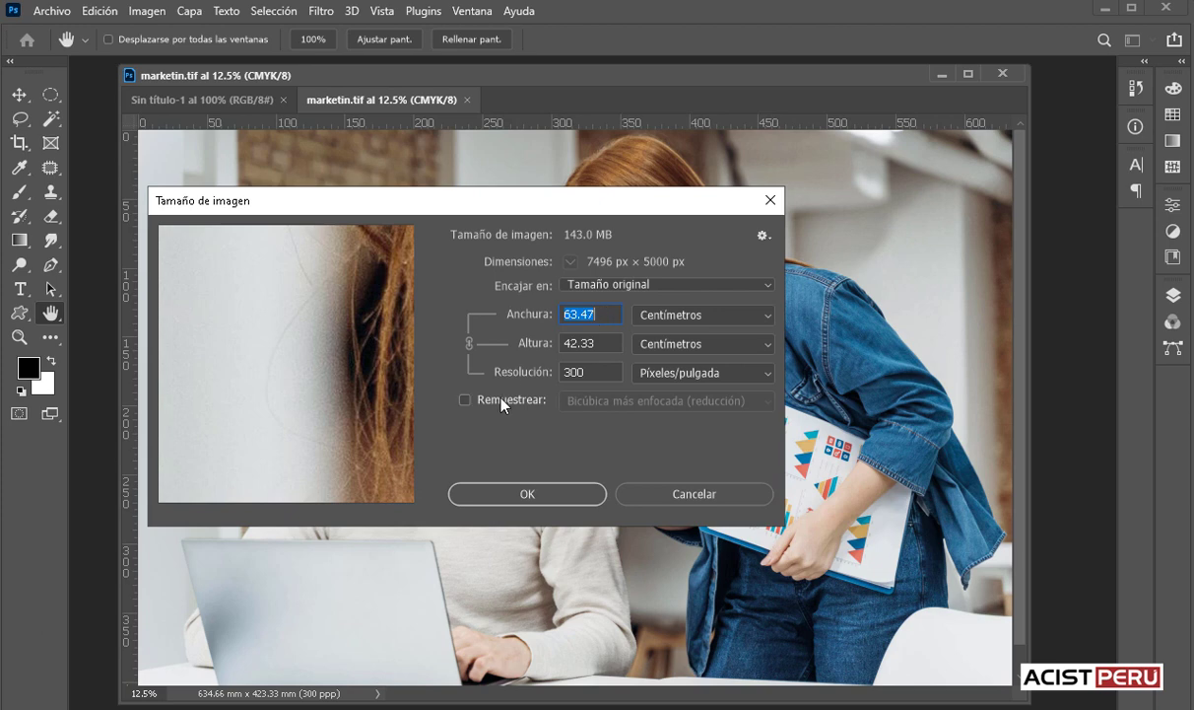
pyautogui.click(465, 400)
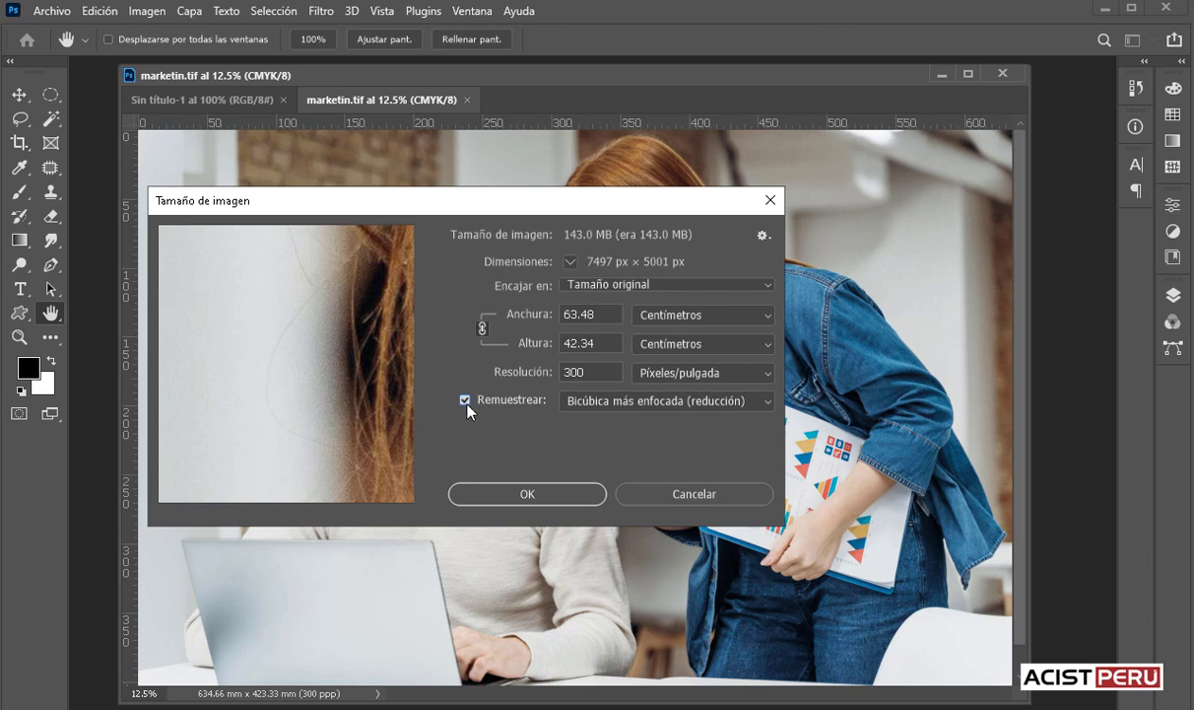
pyautogui.click(484, 313)
pyautogui.write('30')
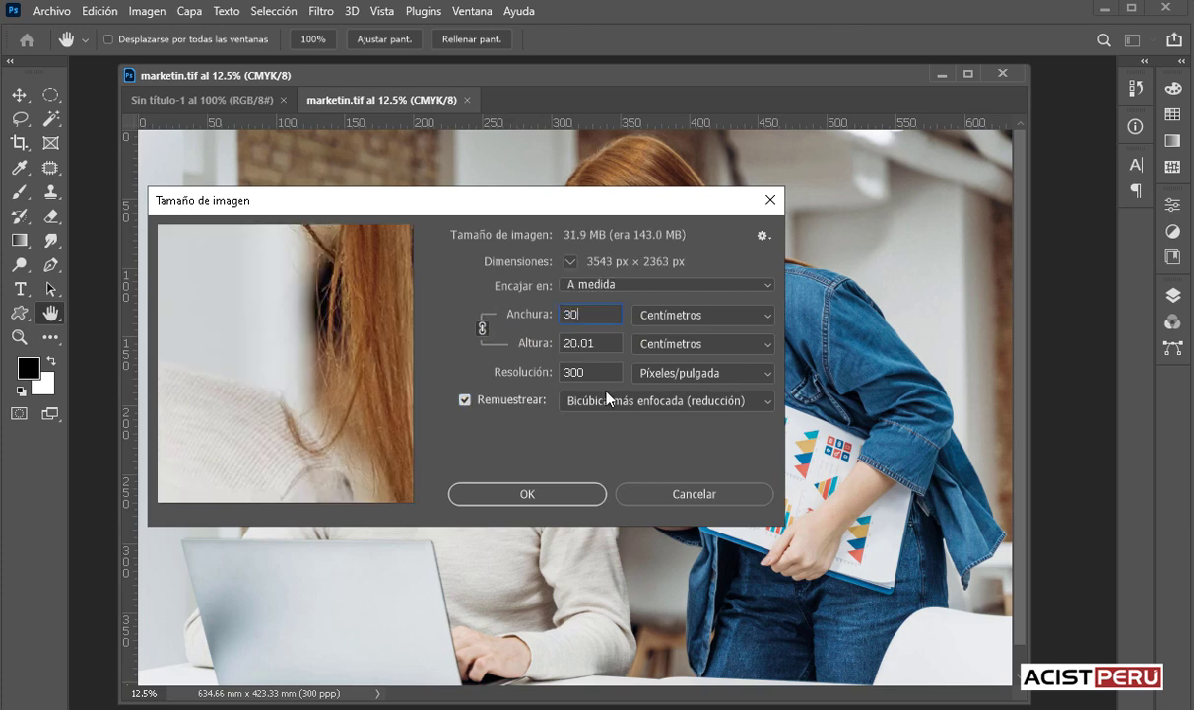
pyautogui.click(636, 404)
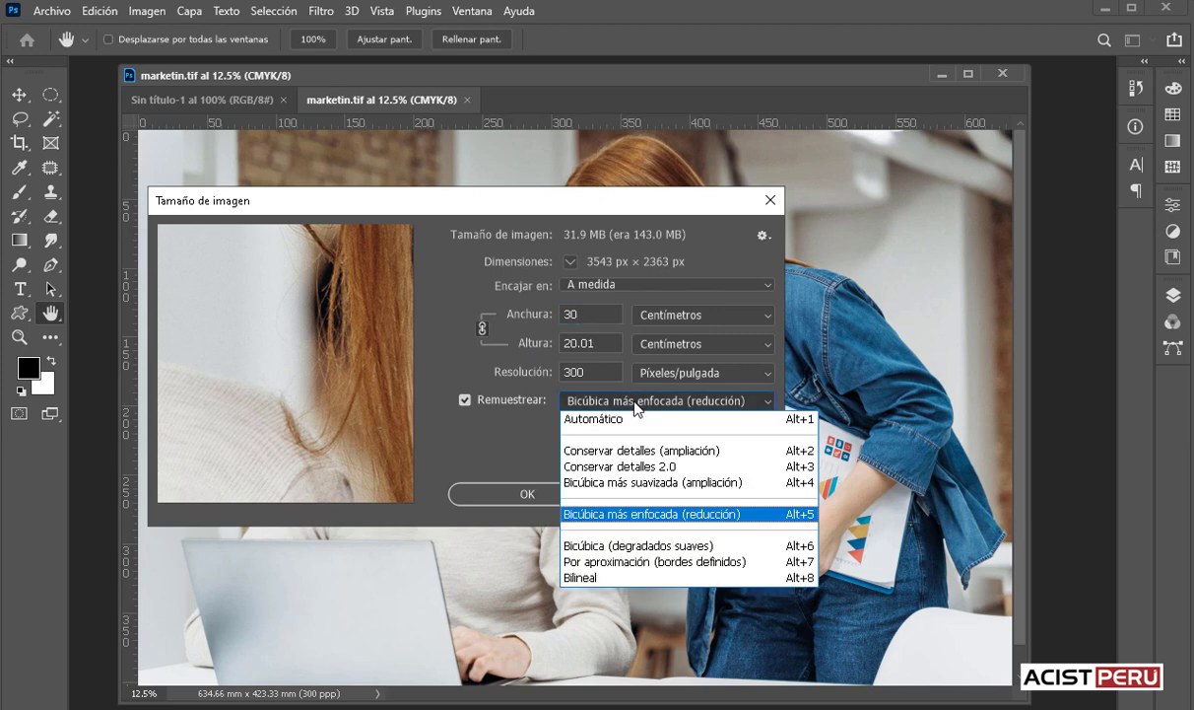
pyautogui.click(744, 514)
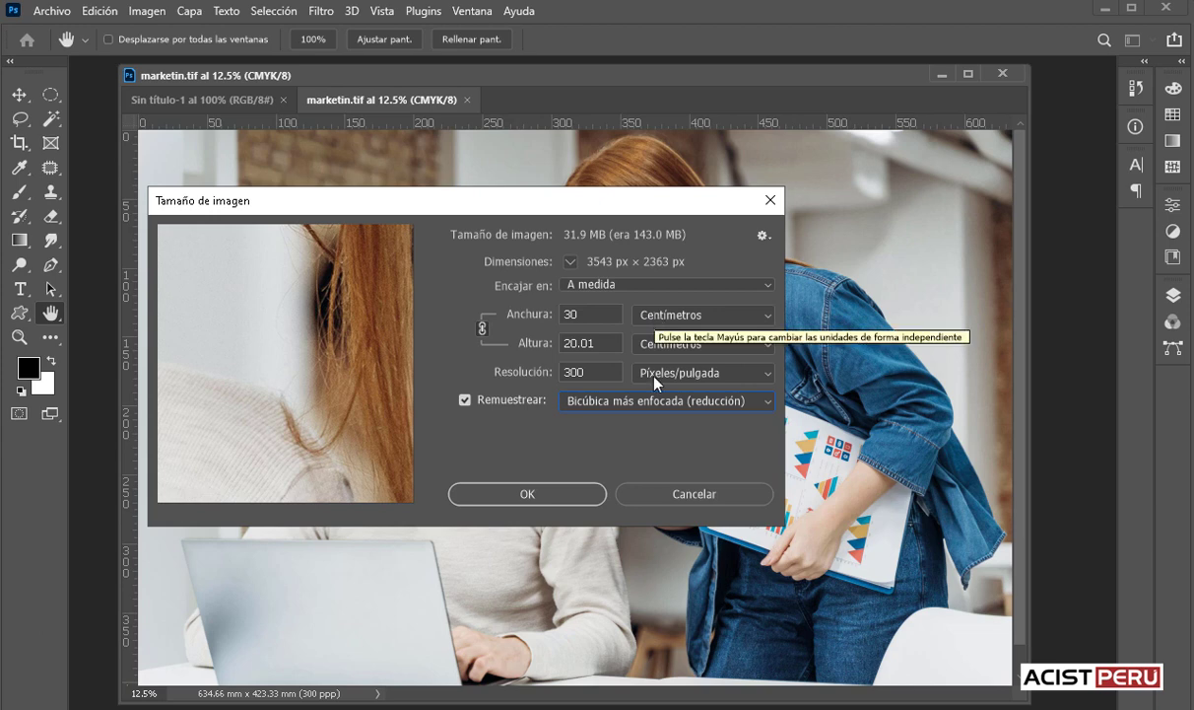
pyautogui.click(652, 402)
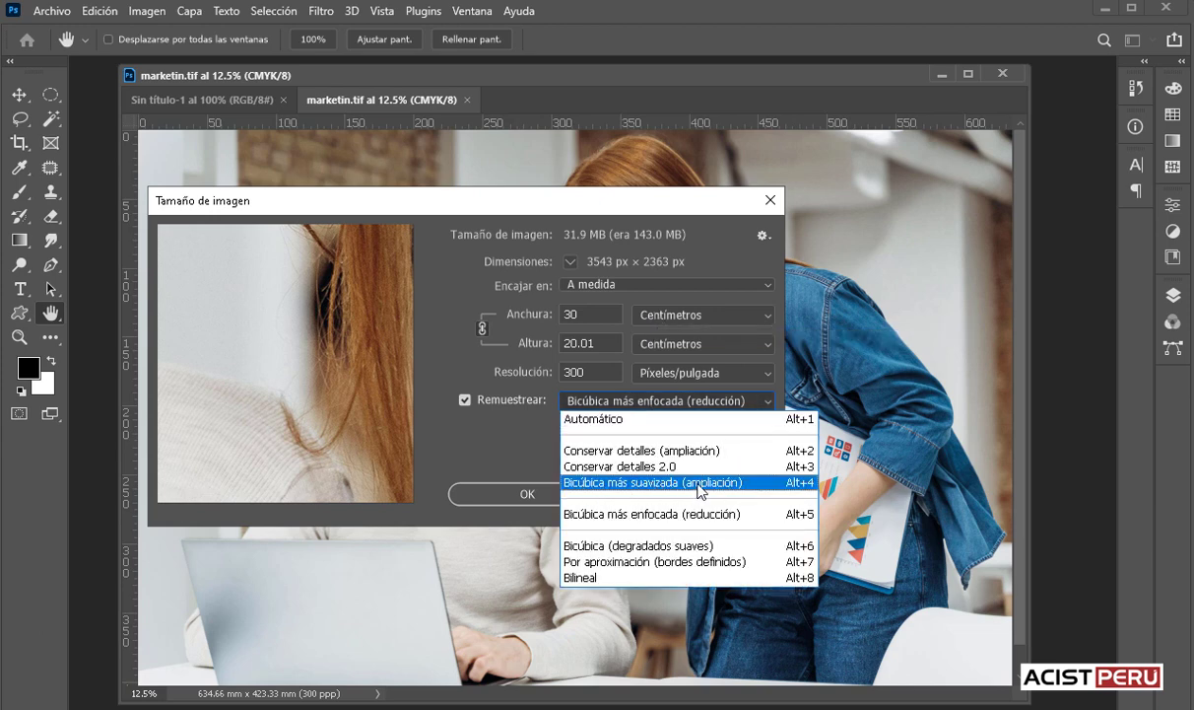
pyautogui.click(729, 483)
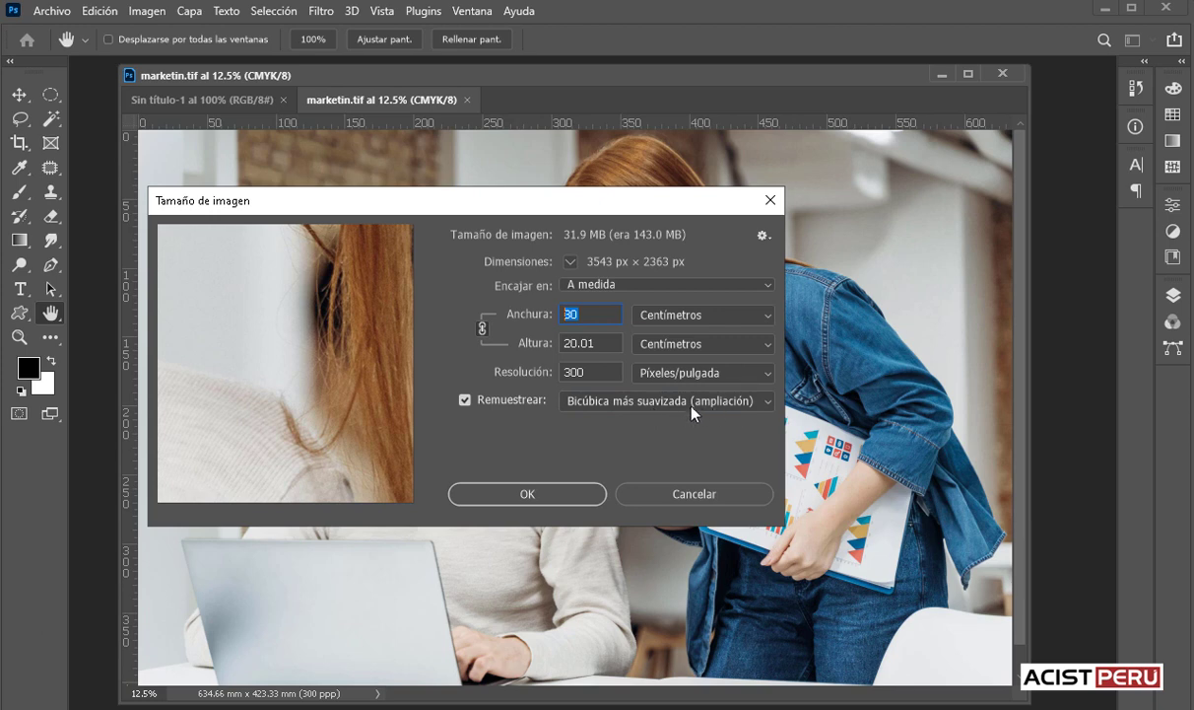
pyautogui.click(680, 499)
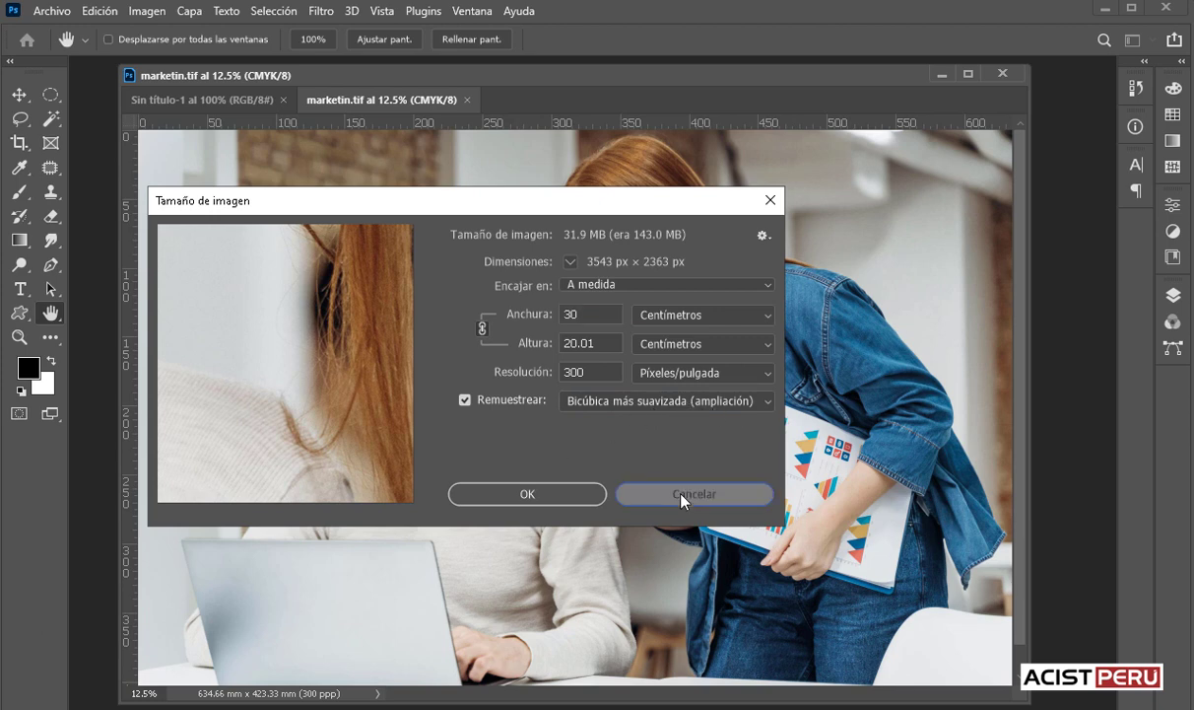
pyautogui.click(682, 499)
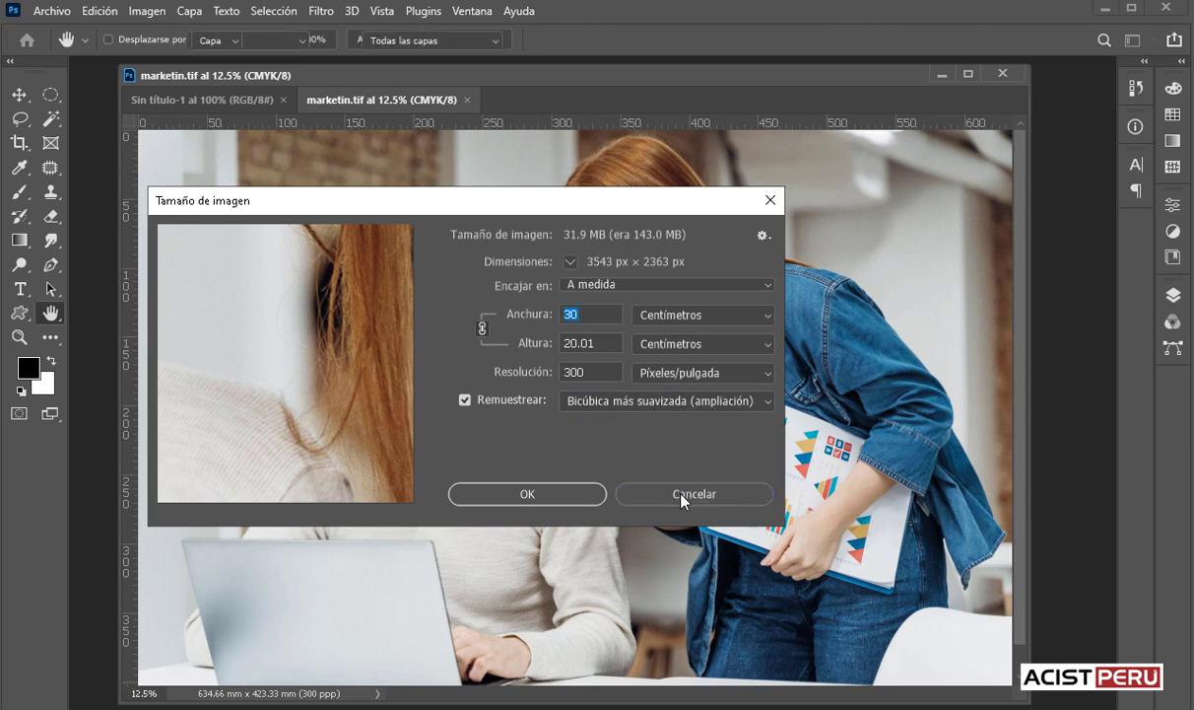